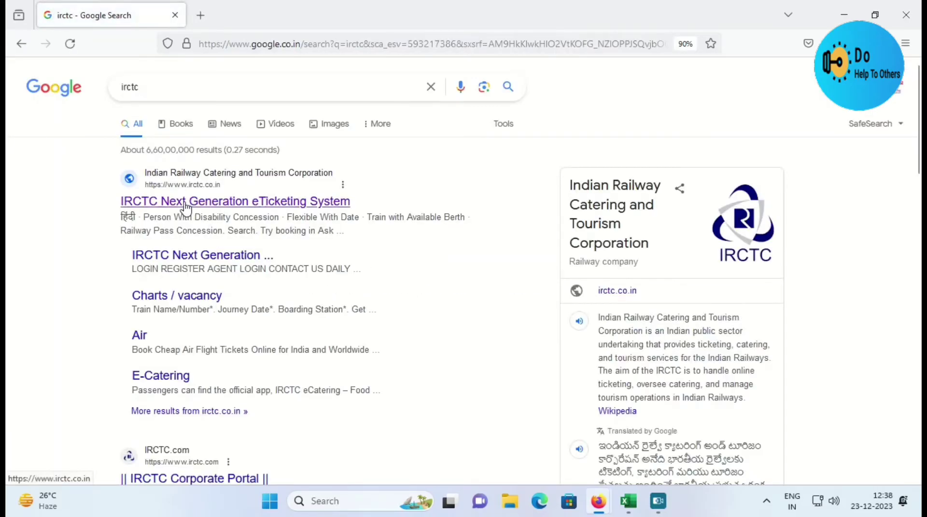
Open the IRCTC Next Generation eTicketing site from the search results and go to its account registration form
{"action": "left_click", "coordinate": [186, 205]}
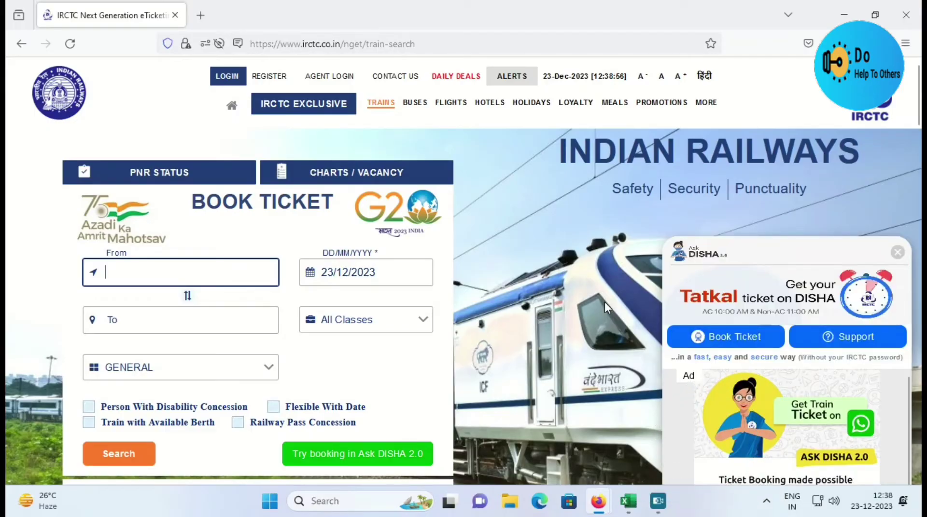
{"action": "left_click", "coordinate": [269, 78]}
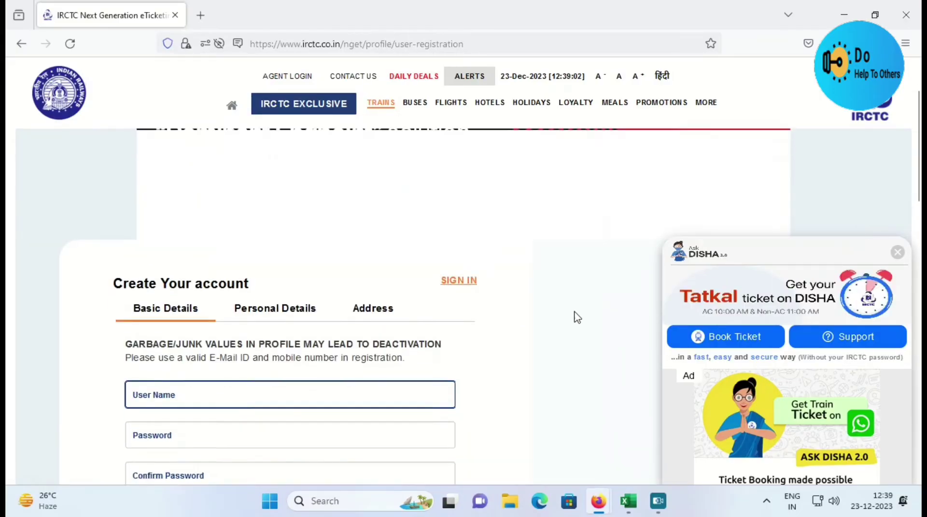
Examine the Basic Details fields of the registration form, including the security question and preferred language choices
{"action": "scroll", "coordinate": [577, 317], "scroll_direction": "down", "scroll_amount": 2}
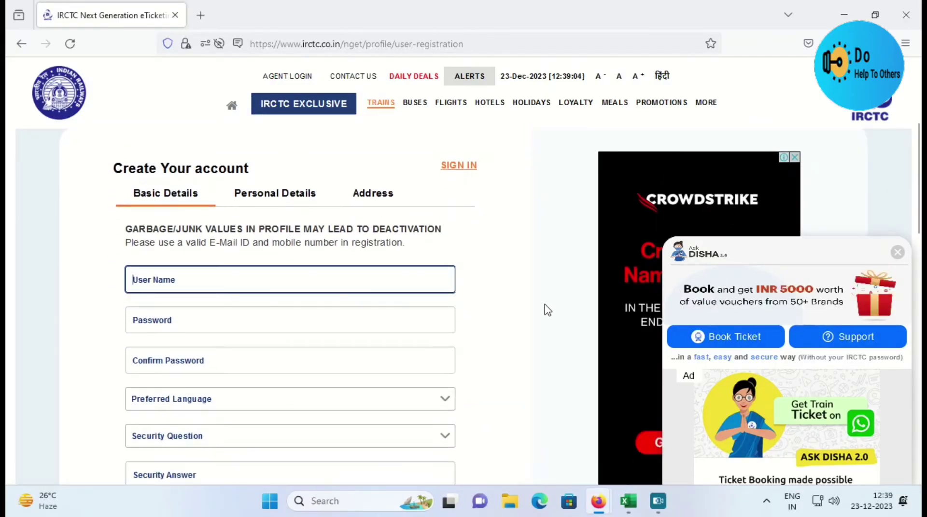
{"action": "scroll", "coordinate": [276, 310], "scroll_direction": "down", "scroll_amount": 2}
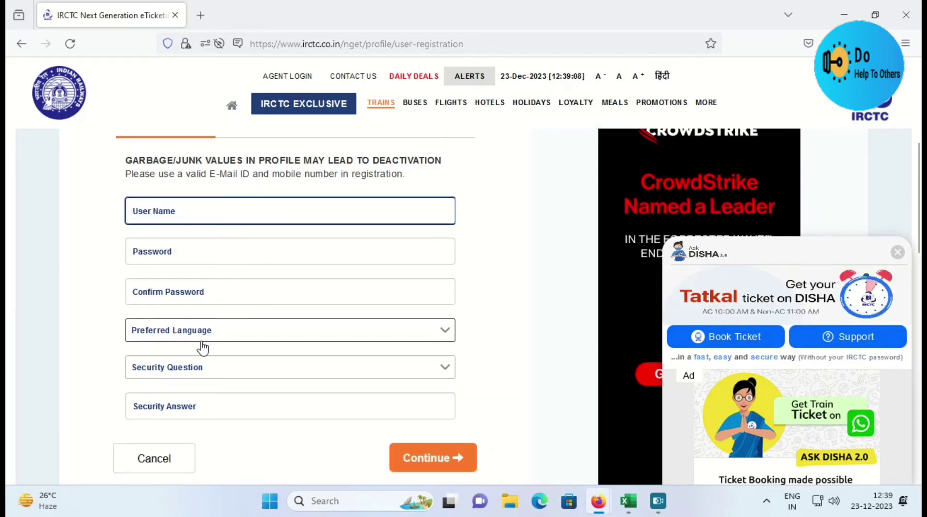
{"action": "scroll", "coordinate": [203, 360], "scroll_direction": "down", "scroll_amount": 2}
{"action": "left_click", "coordinate": [215, 314]}
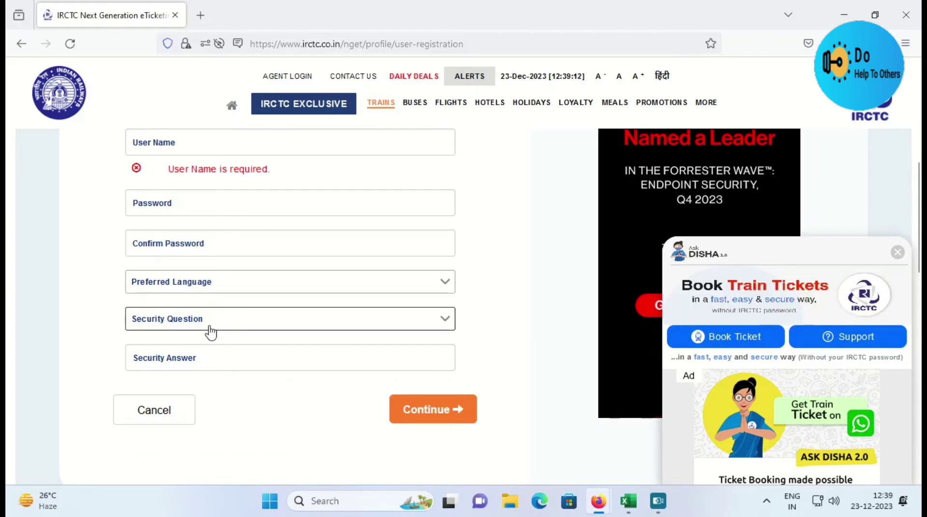
{"action": "left_click", "coordinate": [209, 327]}
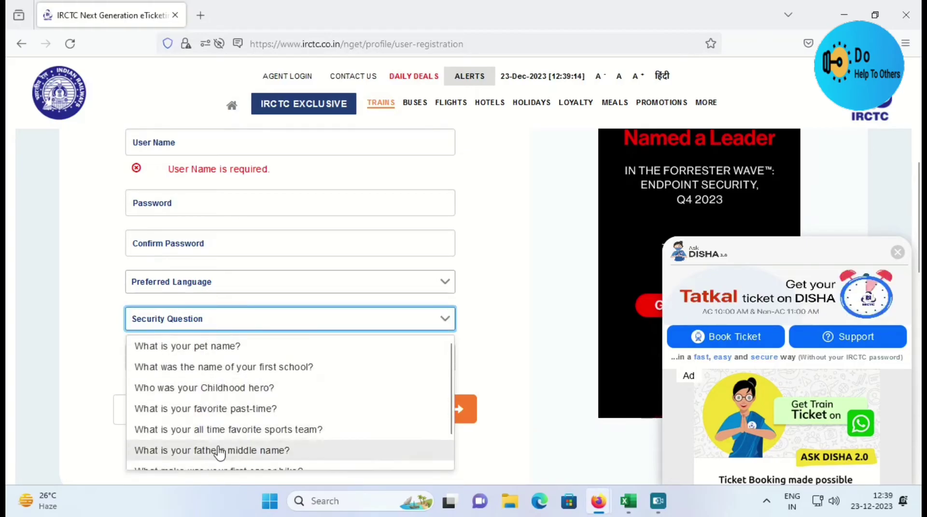
{"action": "left_click", "coordinate": [502, 356]}
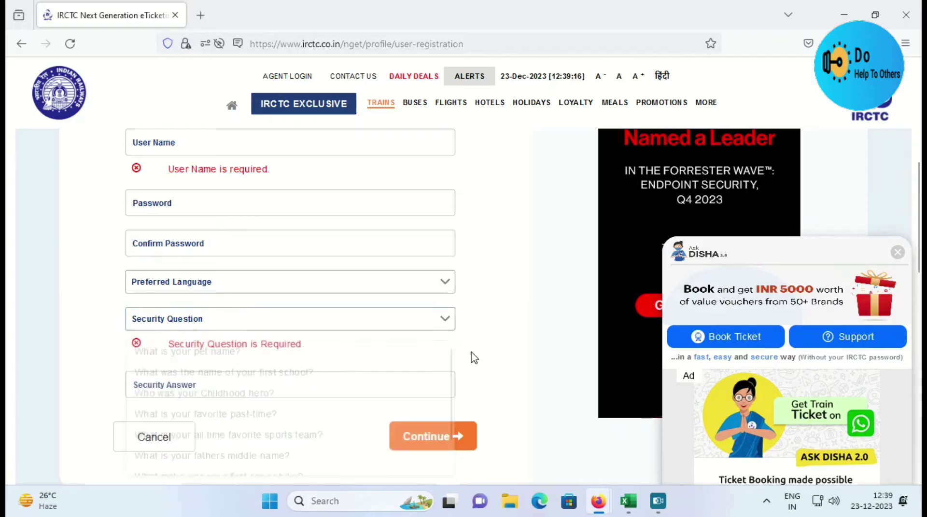
{"action": "scroll", "coordinate": [193, 267], "scroll_direction": "up", "scroll_amount": 3}
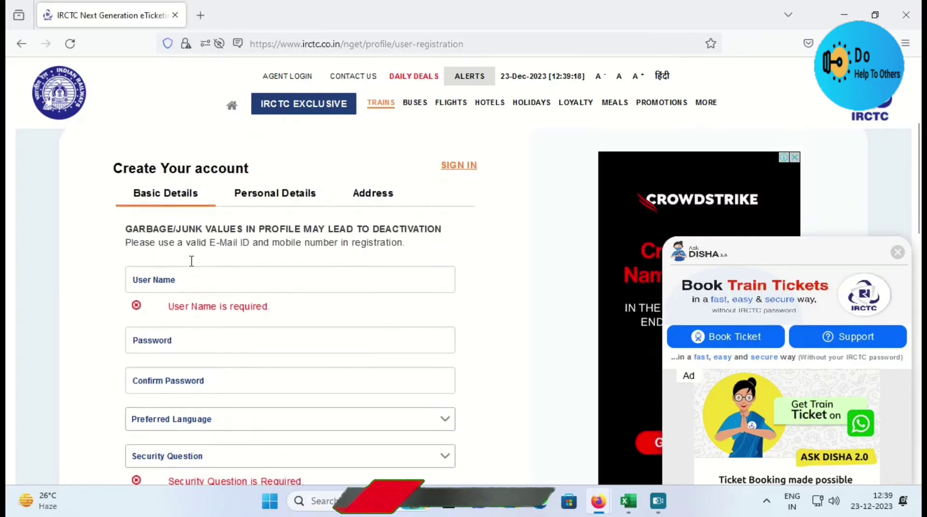
{"action": "scroll", "coordinate": [208, 309], "scroll_direction": "down", "scroll_amount": 2}
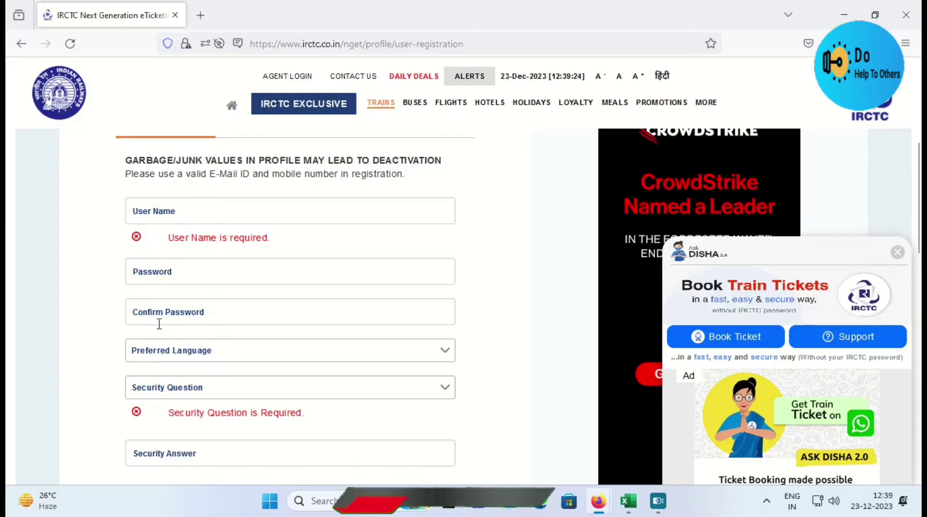
{"action": "scroll", "coordinate": [160, 324], "scroll_direction": "down", "scroll_amount": 2}
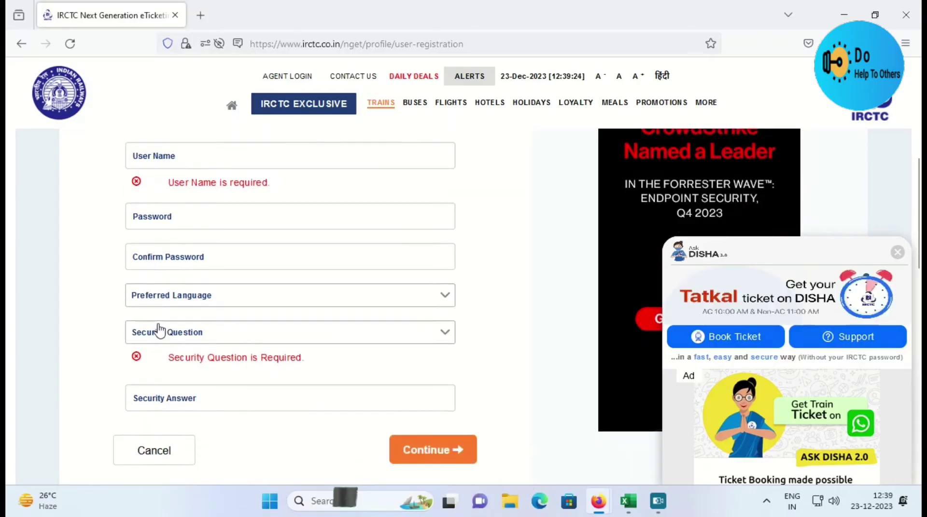
{"action": "left_click", "coordinate": [171, 292]}
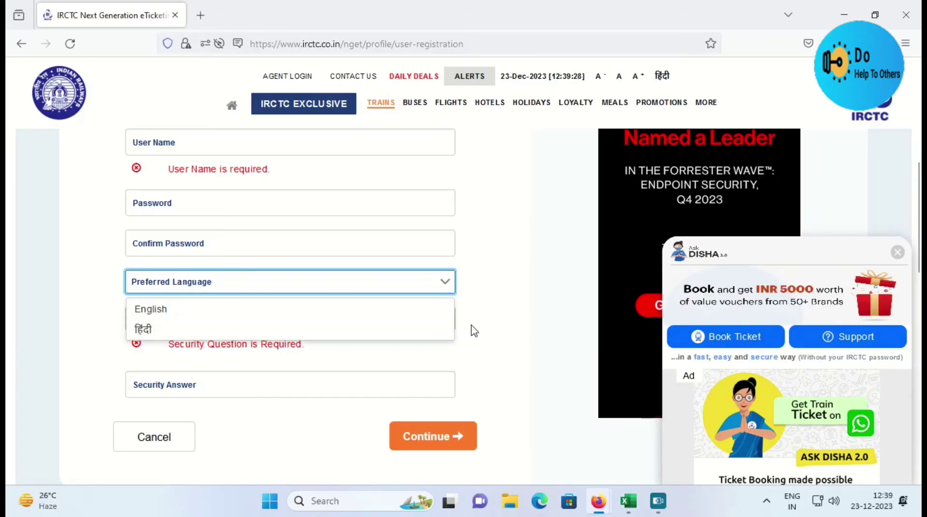
{"action": "left_click", "coordinate": [492, 322]}
{"action": "scroll", "coordinate": [228, 370], "scroll_direction": "down", "scroll_amount": 2}
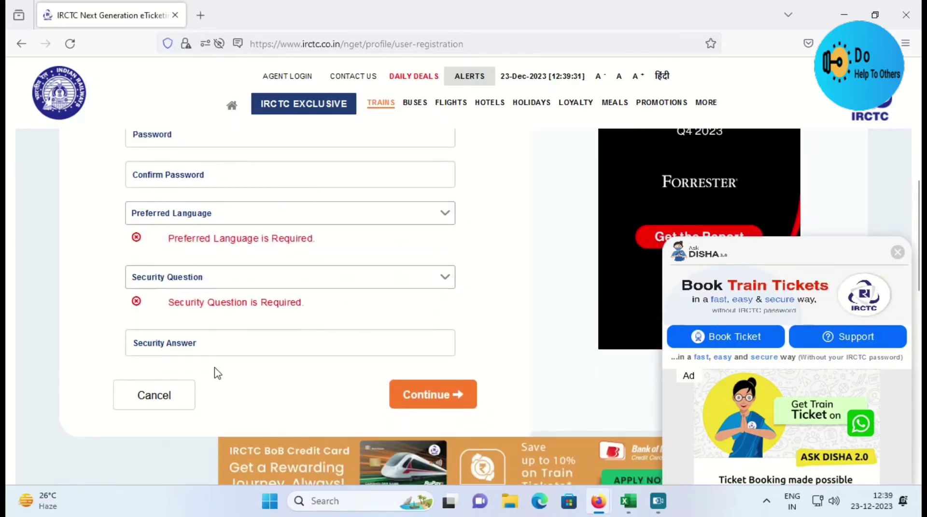
Proceed to the Personal Details section of the registration form and review its fields
{"action": "left_click", "coordinate": [434, 400]}
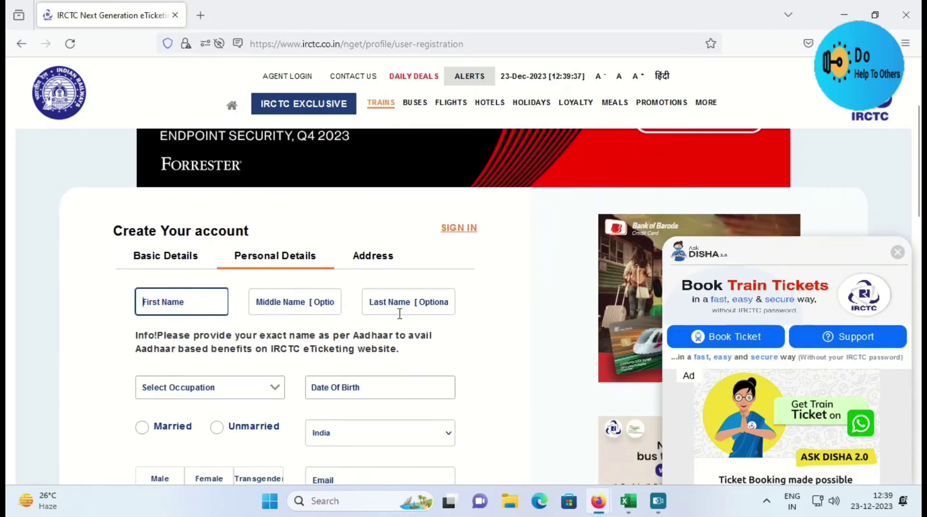
{"action": "scroll", "coordinate": [357, 331], "scroll_direction": "down", "scroll_amount": 5}
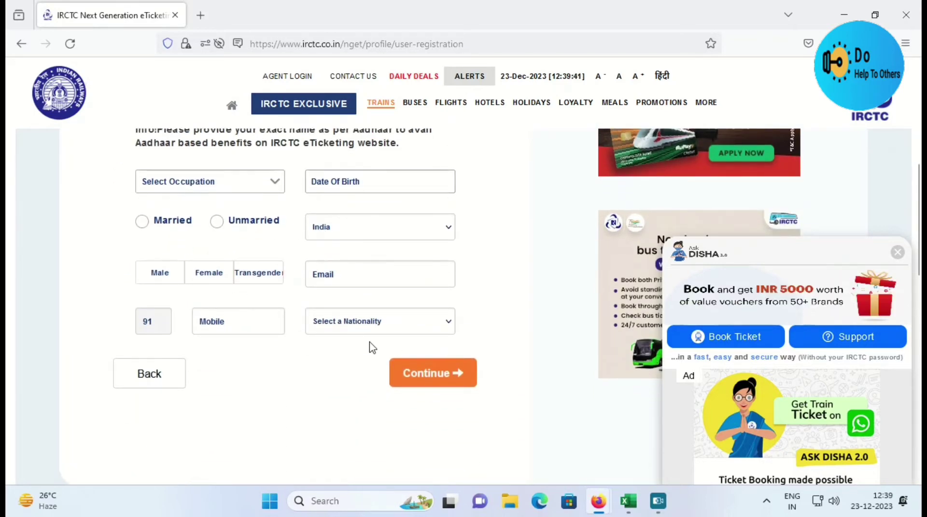
{"action": "scroll", "coordinate": [372, 345], "scroll_direction": "up", "scroll_amount": 3}
Open the Address section of the registration form and review its fields through the captcha and terms agreement
{"action": "left_click", "coordinate": [371, 189]}
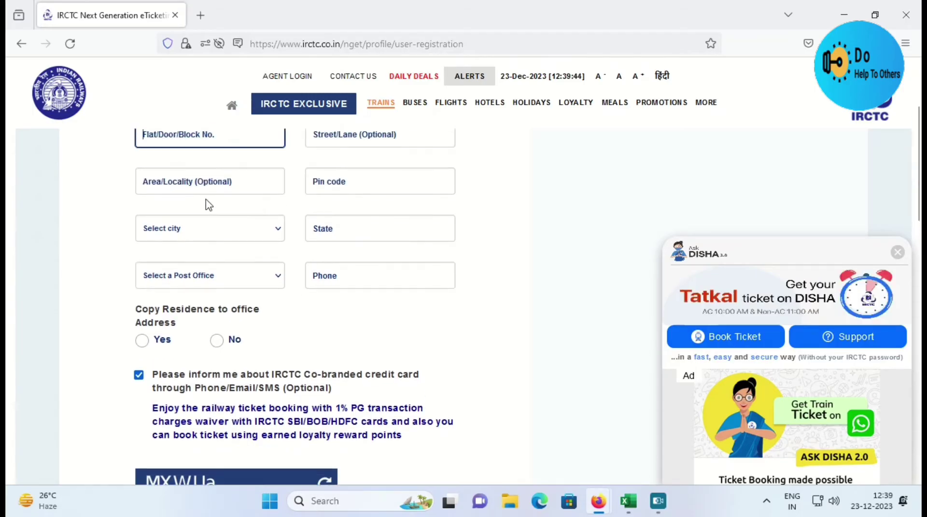
{"action": "scroll", "coordinate": [212, 207], "scroll_direction": "up", "scroll_amount": 2}
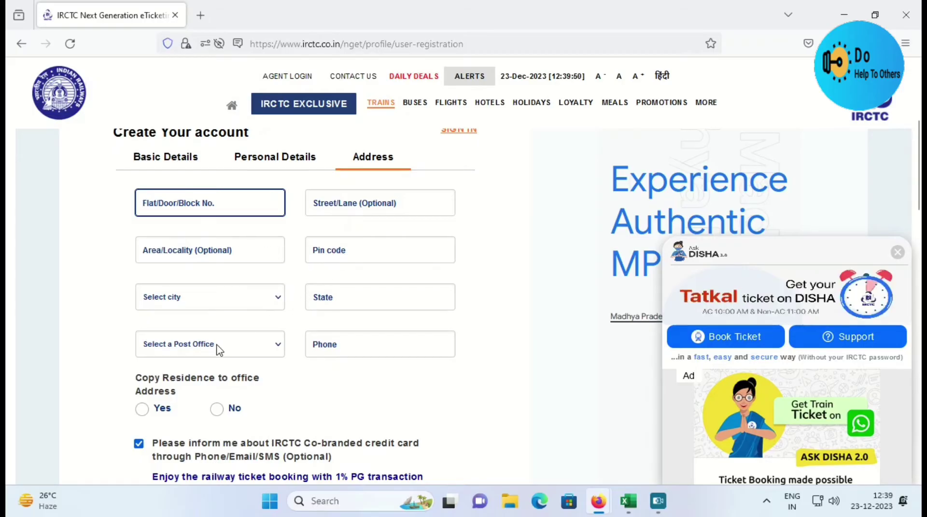
{"action": "scroll", "coordinate": [208, 348], "scroll_direction": "down", "scroll_amount": 2}
{"action": "scroll", "coordinate": [203, 344], "scroll_direction": "down", "scroll_amount": 2}
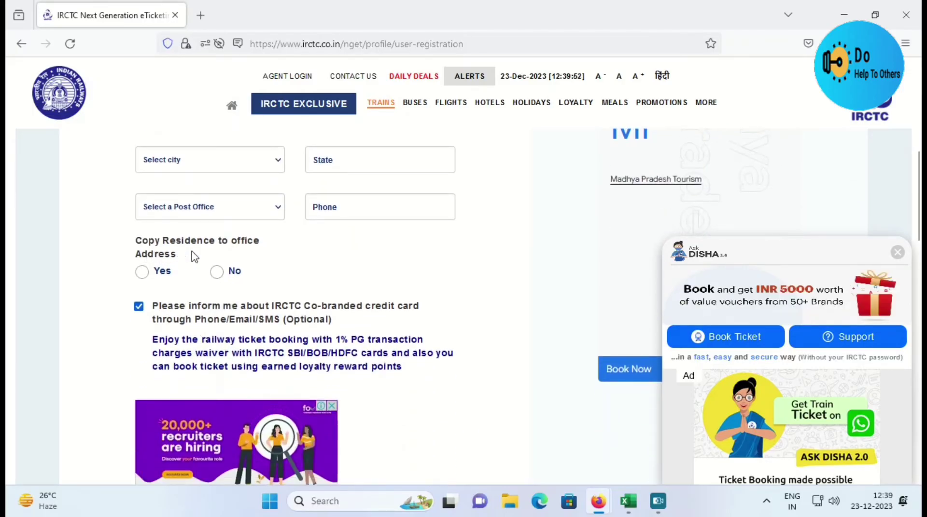
{"action": "scroll", "coordinate": [201, 322], "scroll_direction": "down", "scroll_amount": 2}
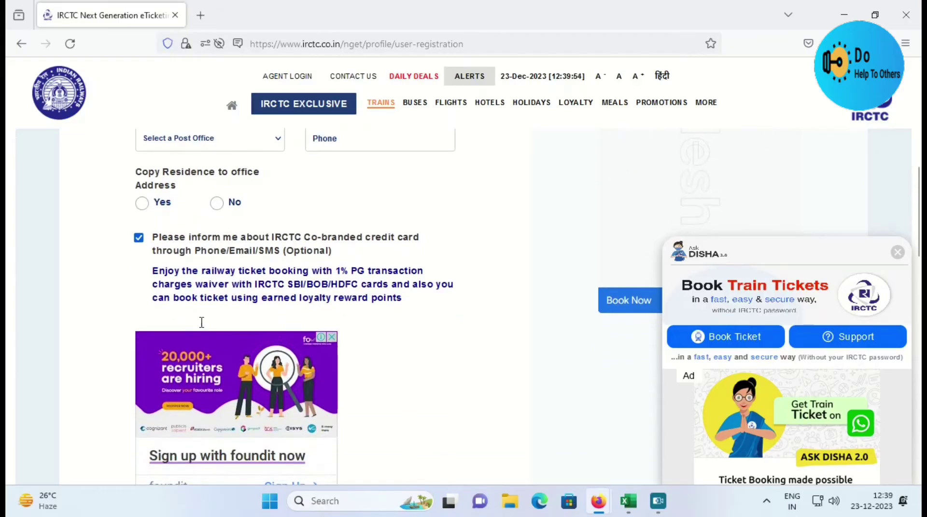
{"action": "scroll", "coordinate": [187, 299], "scroll_direction": "down", "scroll_amount": 3}
{"action": "scroll", "coordinate": [188, 307], "scroll_direction": "down", "scroll_amount": 1}
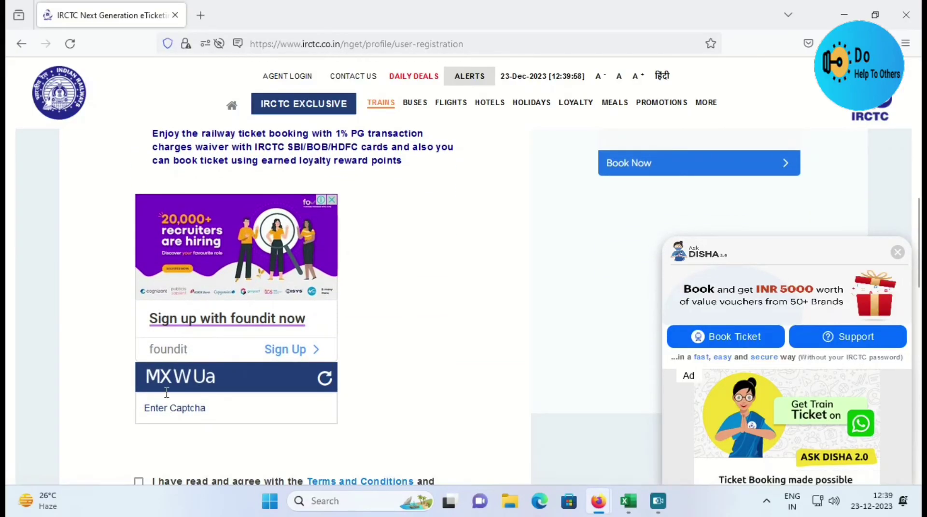
{"action": "scroll", "coordinate": [185, 408], "scroll_direction": "down", "scroll_amount": 4}
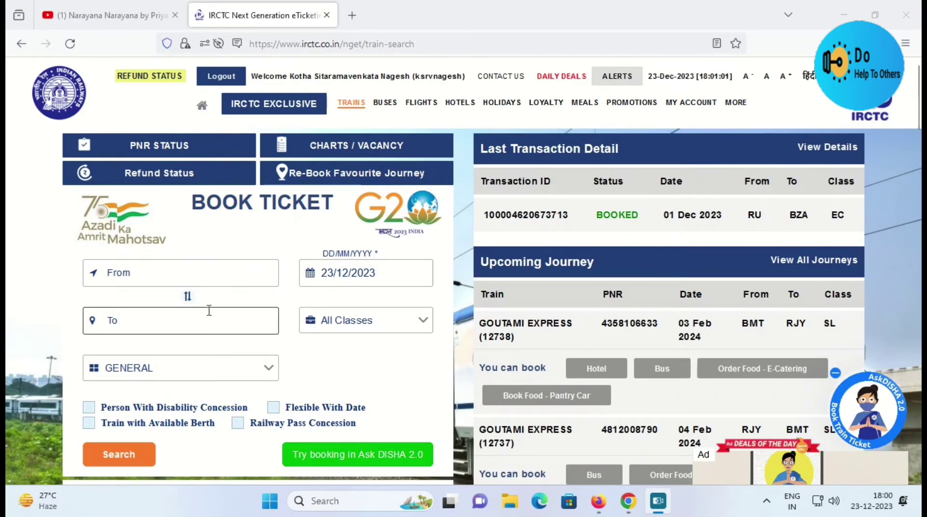
Set the departure station to BEGAMPET - BMT (SECUNDERABAD) in the ticket booking form
{"action": "left_click", "coordinate": [140, 269]}
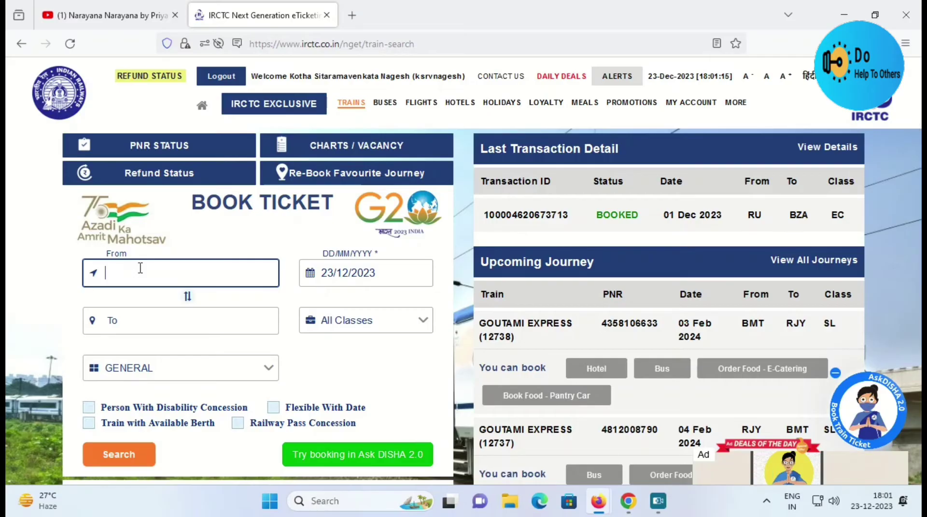
{"action": "type", "text": "mt"}
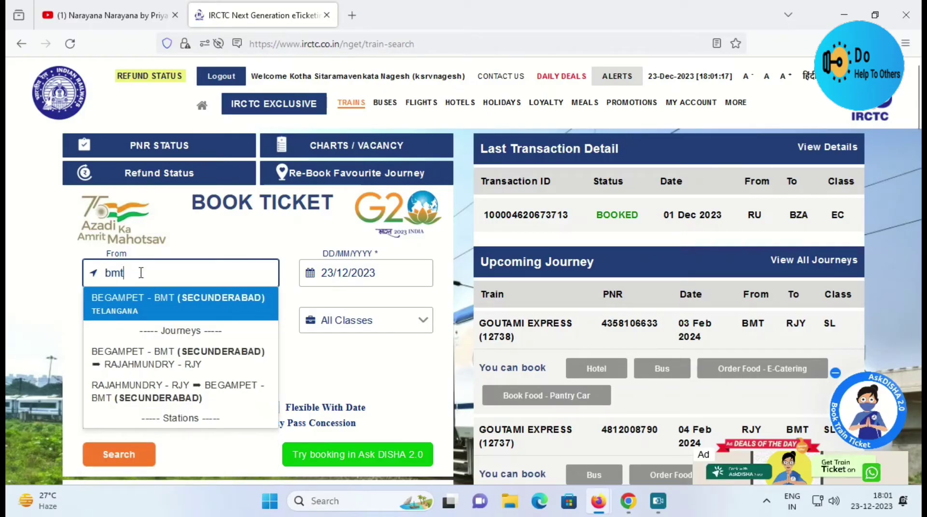
{"action": "left_click", "coordinate": [150, 309]}
Set the journey date to 01/04/2024
{"action": "left_click", "coordinate": [331, 270]}
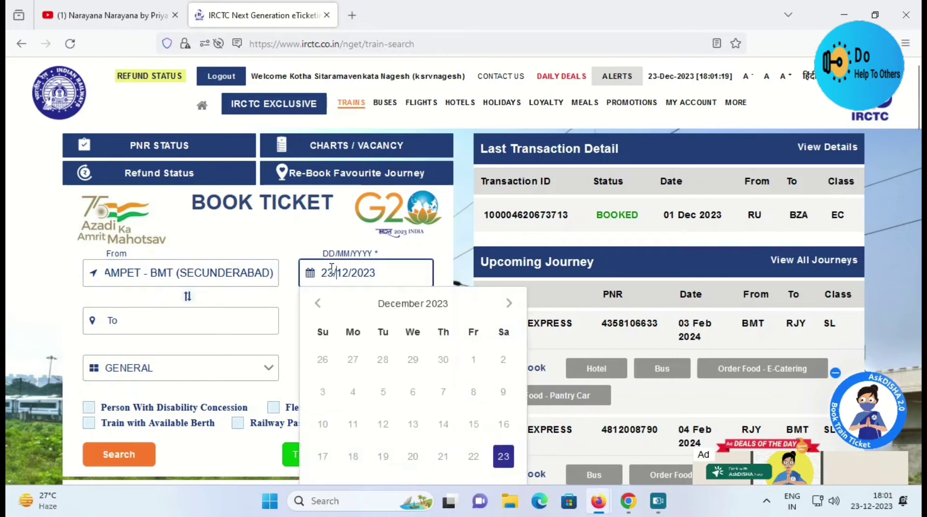
{"action": "scroll", "coordinate": [395, 335], "scroll_direction": "down", "scroll_amount": 3}
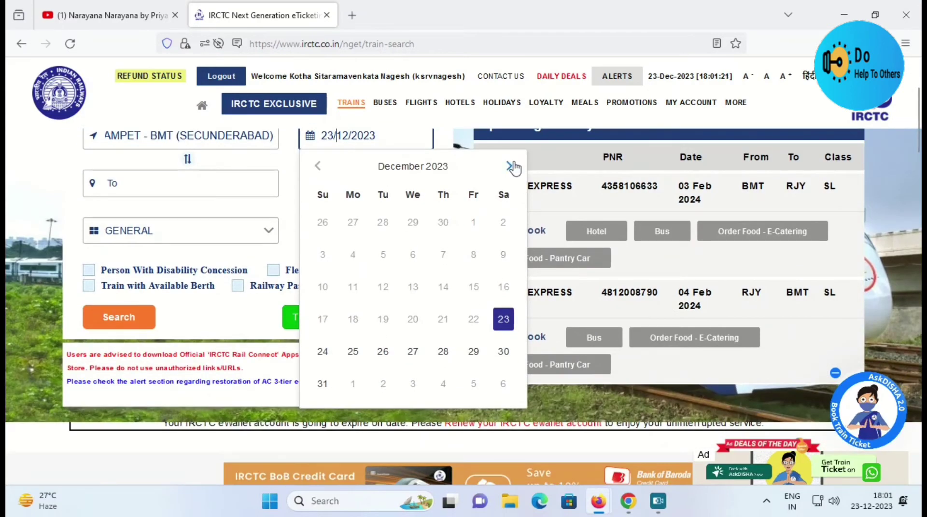
{"action": "double_click", "coordinate": [510, 168]}
{"action": "left_click", "coordinate": [510, 168]}
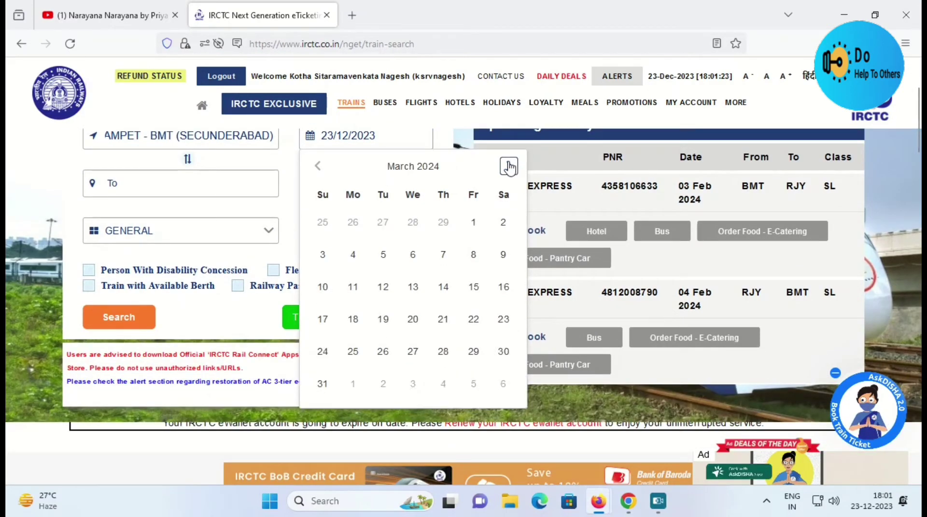
{"action": "left_click", "coordinate": [509, 167]}
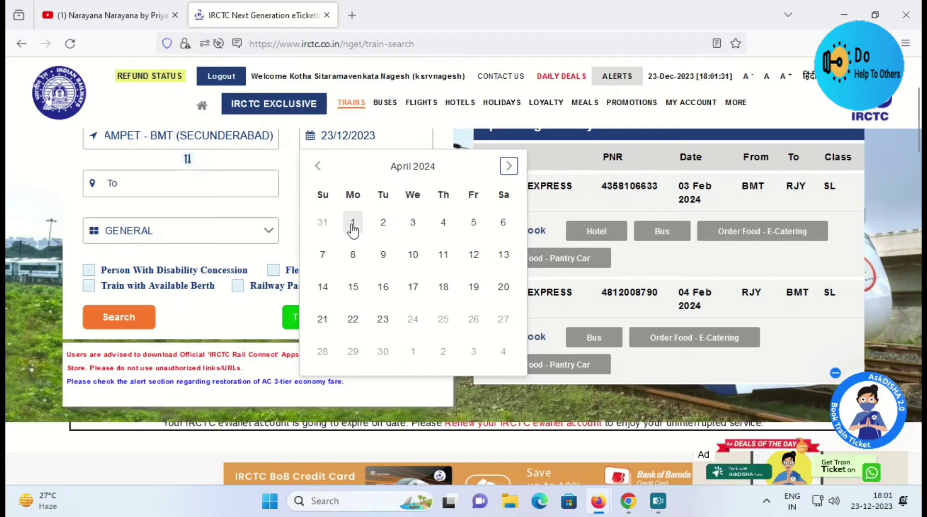
{"action": "left_click", "coordinate": [353, 226]}
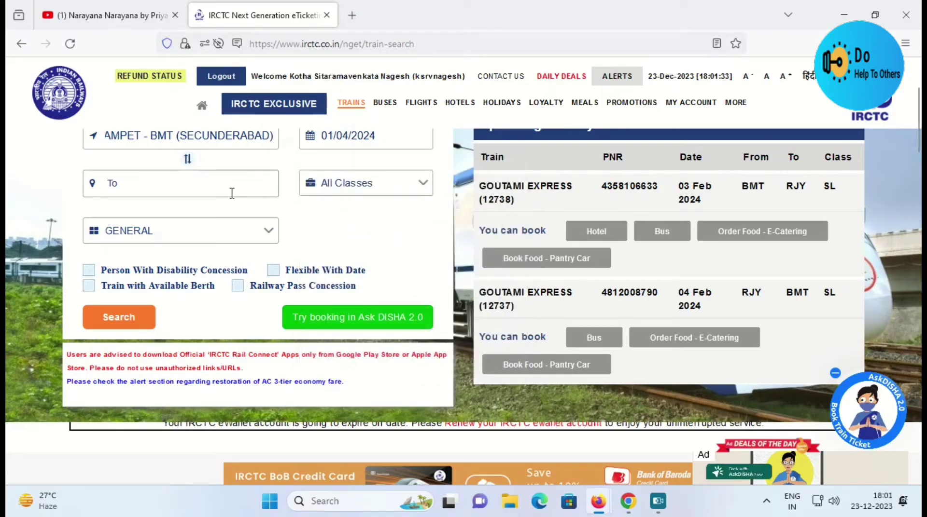
Set the destination station to RAJAHMUNDRY - RJY
{"action": "left_click", "coordinate": [222, 192]}
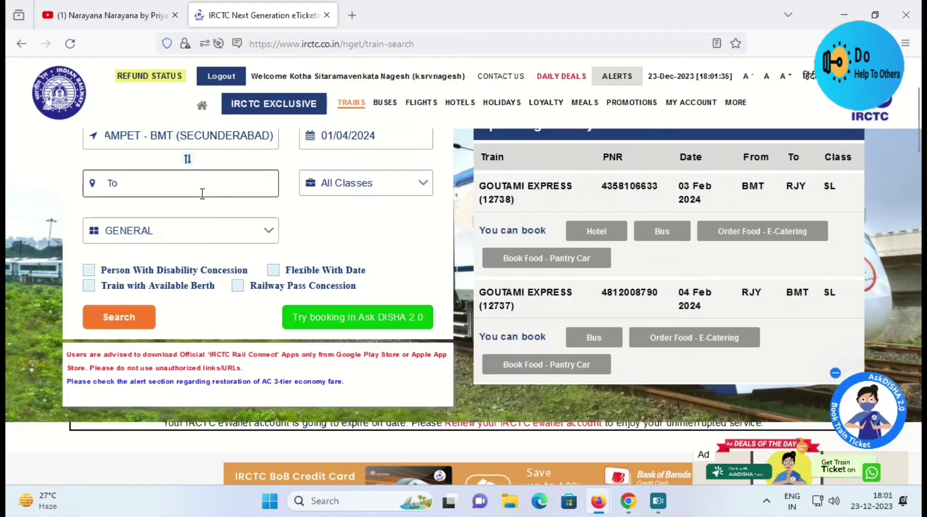
{"action": "left_click", "coordinate": [202, 193]}
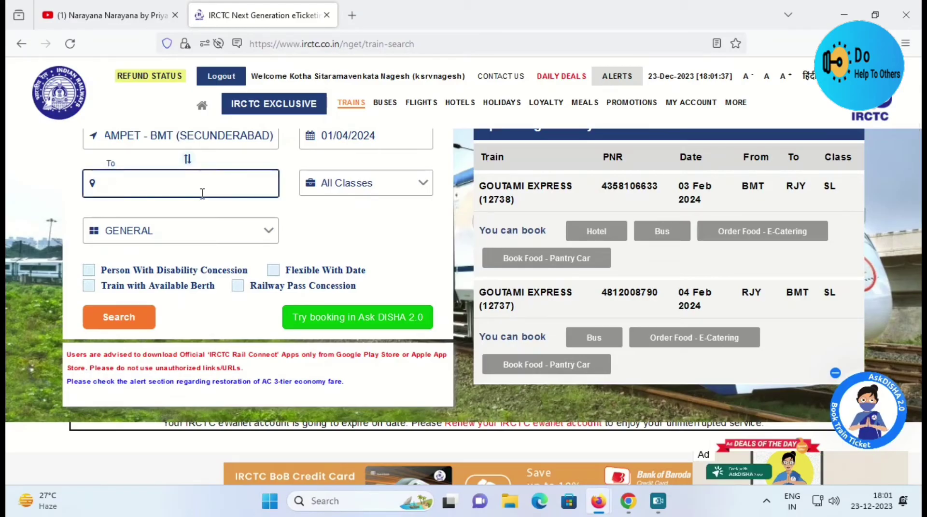
{"action": "type", "text": "raj"}
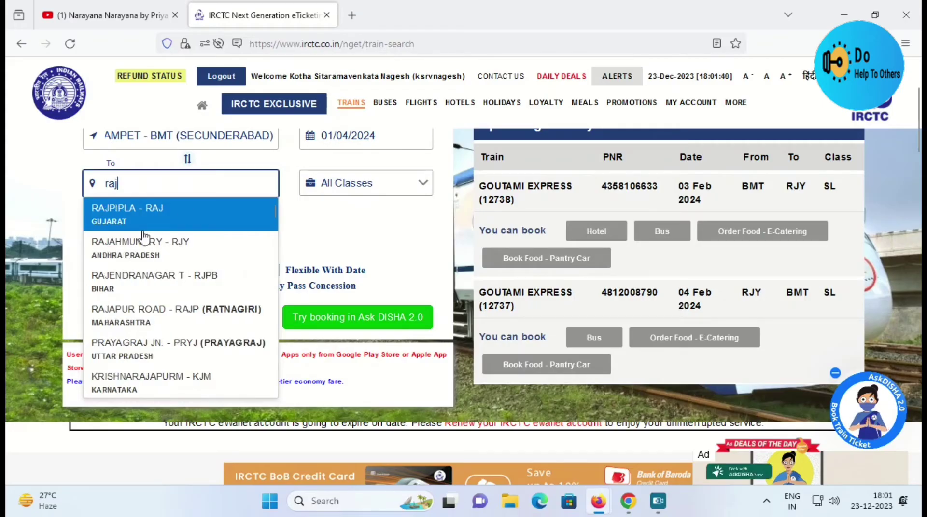
{"action": "left_click", "coordinate": [144, 241]}
Change the journey date to 02/04/2024
{"action": "scroll", "coordinate": [249, 222], "scroll_direction": "up", "scroll_amount": 2}
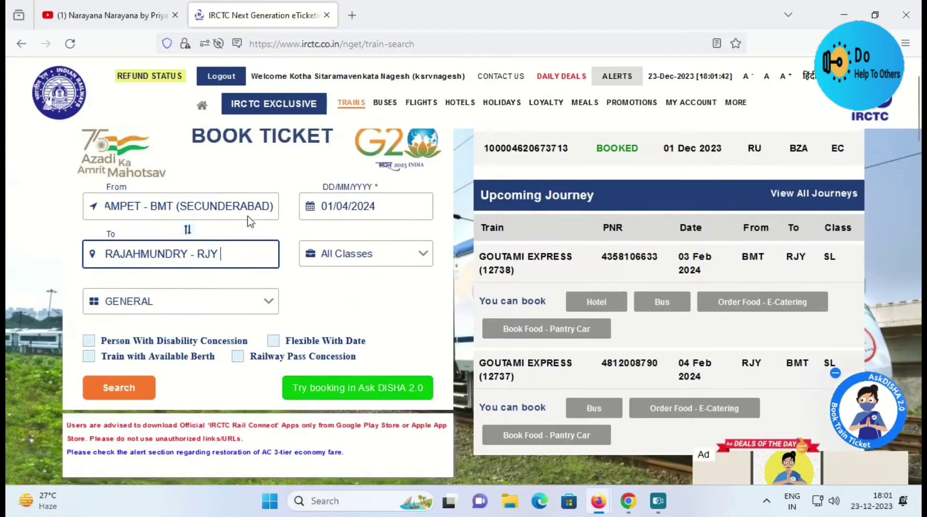
{"action": "scroll", "coordinate": [250, 222], "scroll_direction": "up", "scroll_amount": 1}
{"action": "left_click", "coordinate": [349, 272]}
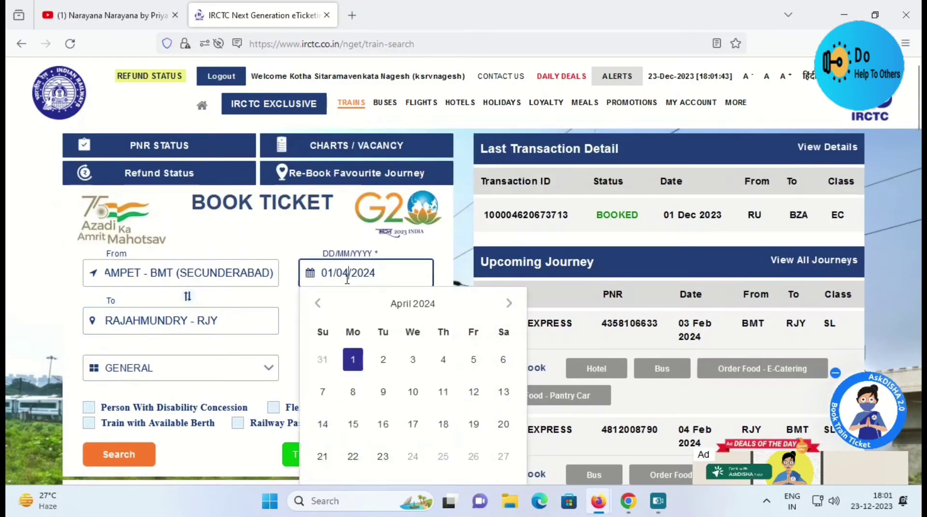
{"action": "left_click", "coordinate": [383, 362]}
Set the quota to PERSON WITH DISABILITY and enable Person With Disability Concession, accepting the confirmation notices
{"action": "scroll", "coordinate": [295, 323], "scroll_direction": "down", "scroll_amount": 2}
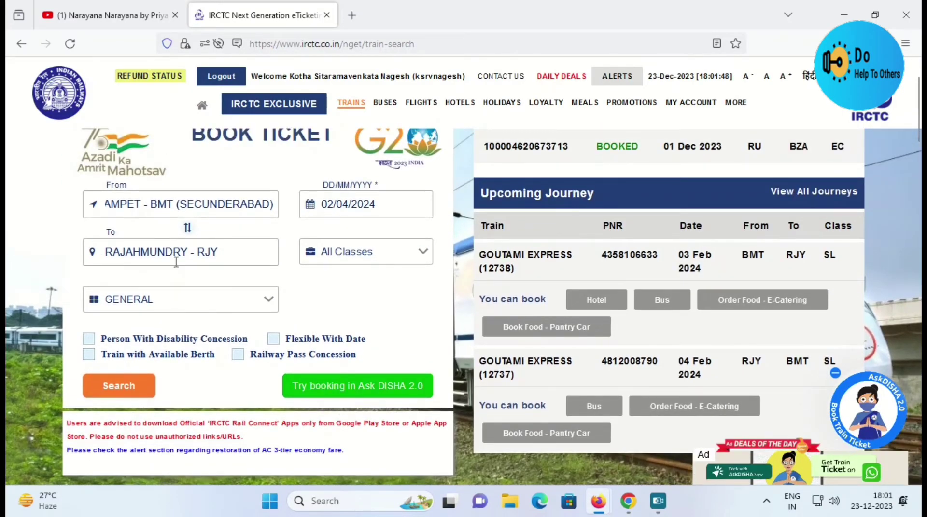
{"action": "left_click", "coordinate": [165, 301]}
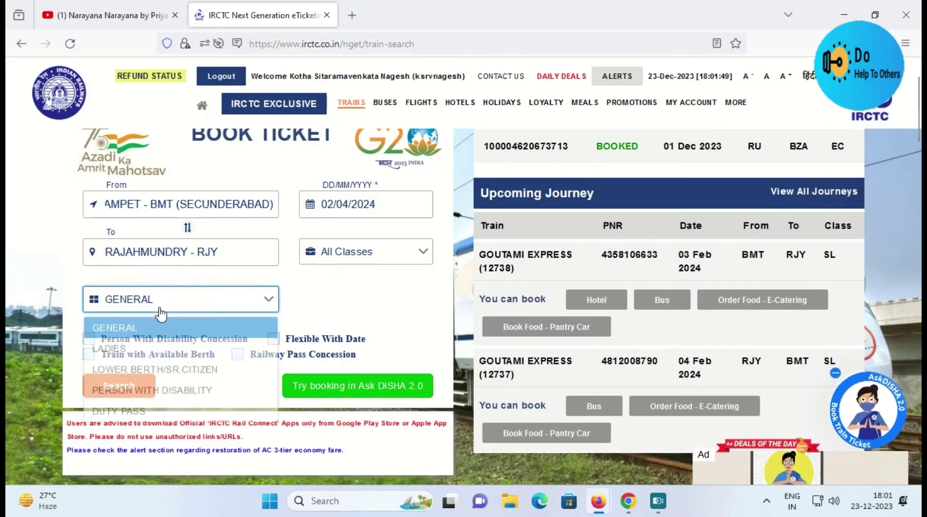
{"action": "left_click", "coordinate": [126, 389]}
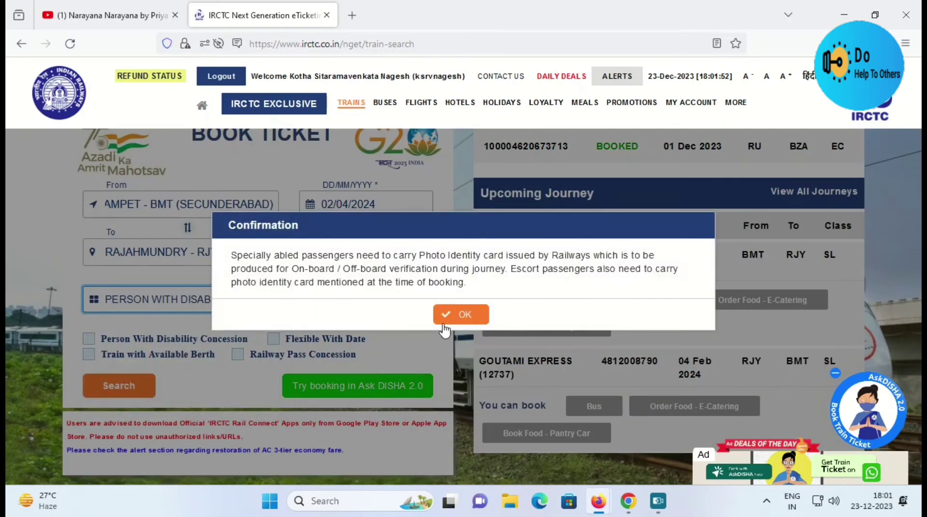
{"action": "left_click", "coordinate": [450, 317]}
{"action": "left_click", "coordinate": [89, 338]}
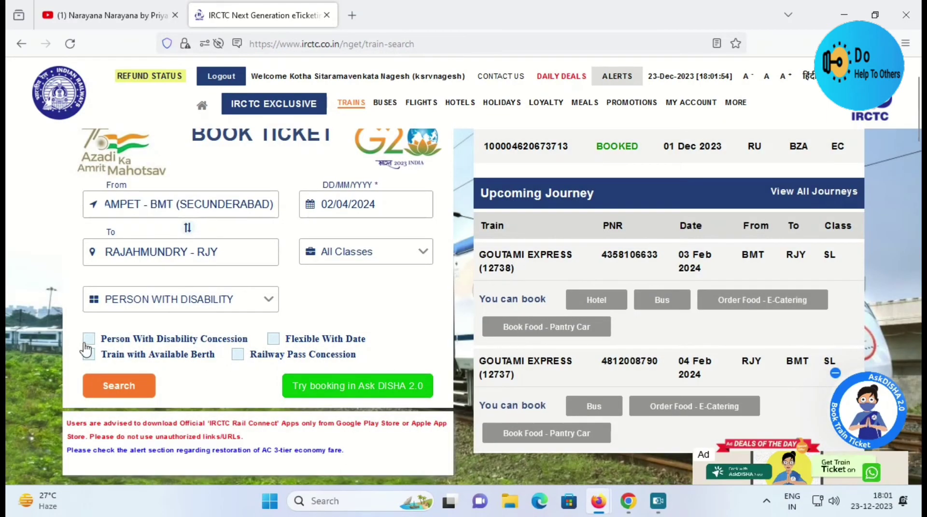
{"action": "left_click", "coordinate": [445, 318]}
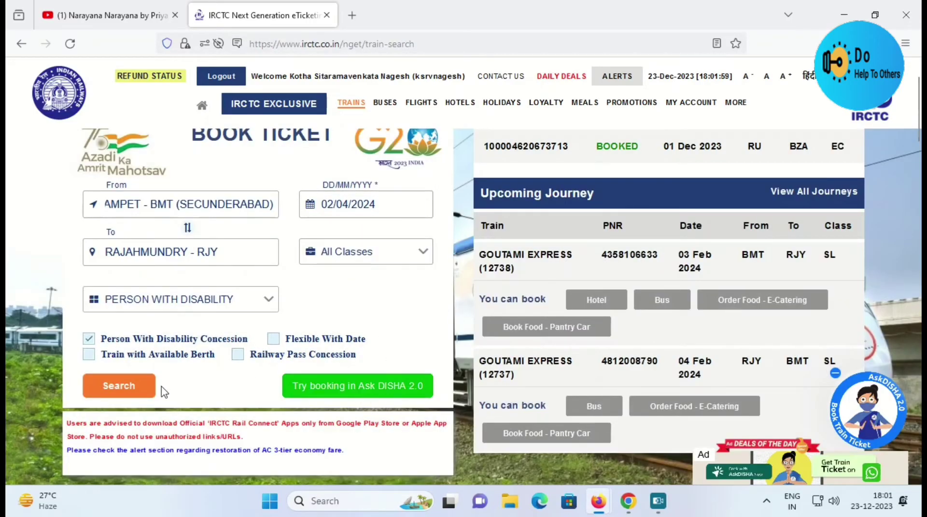
Set the travel class to Sleeper (SL), search for trains, and dismiss the Ask DISHA pop-up over the results
{"action": "left_click", "coordinate": [366, 251]}
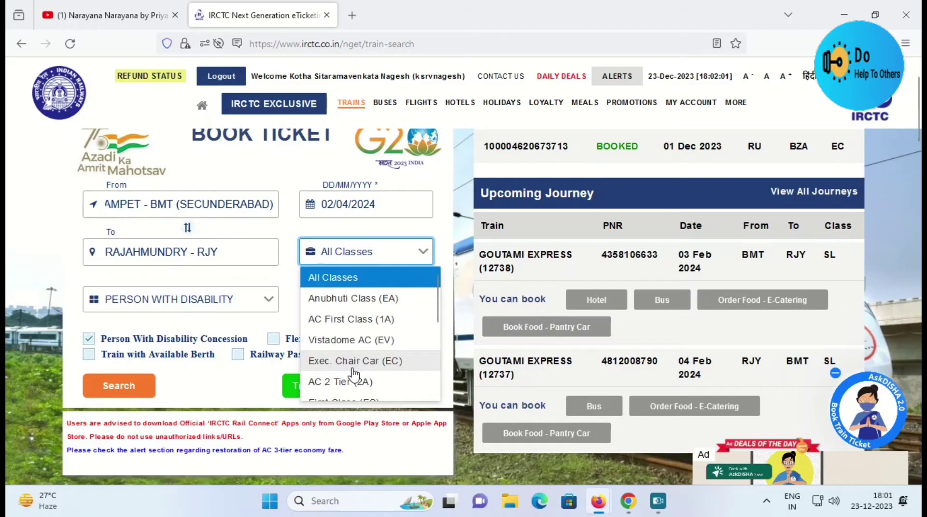
{"action": "scroll", "coordinate": [352, 368], "scroll_direction": "down", "scroll_amount": 4}
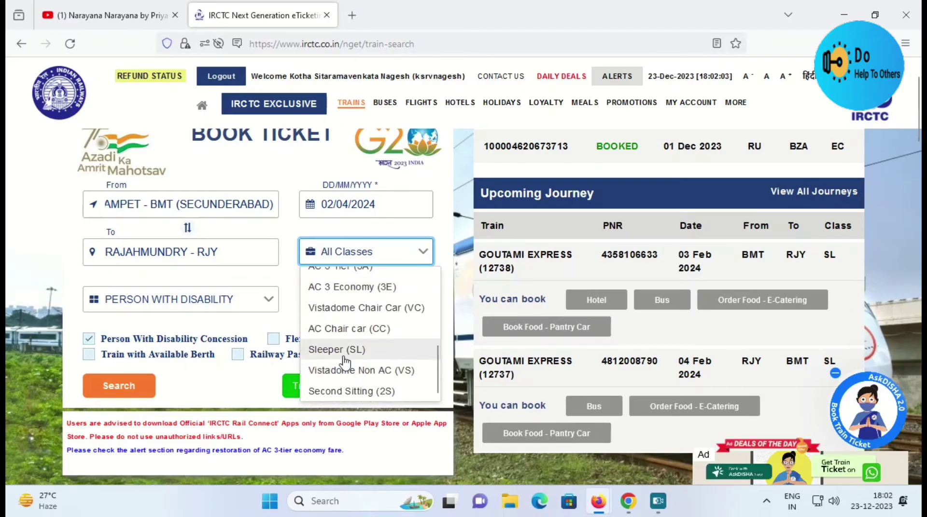
{"action": "left_click", "coordinate": [343, 357]}
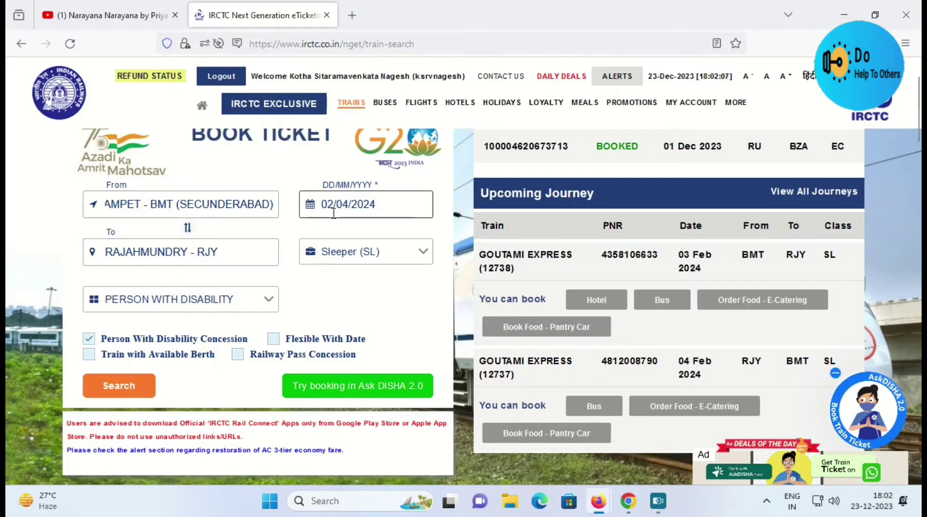
{"action": "left_click", "coordinate": [112, 387]}
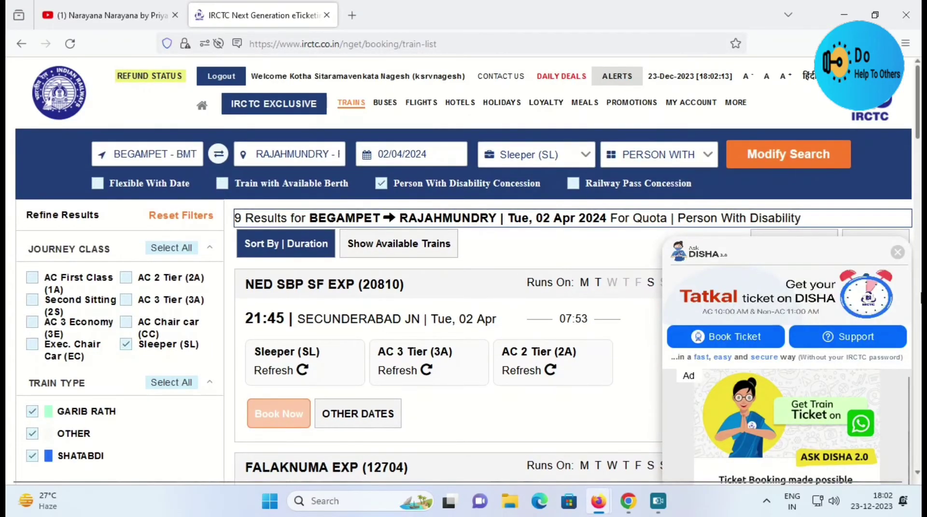
{"action": "left_click", "coordinate": [900, 255]}
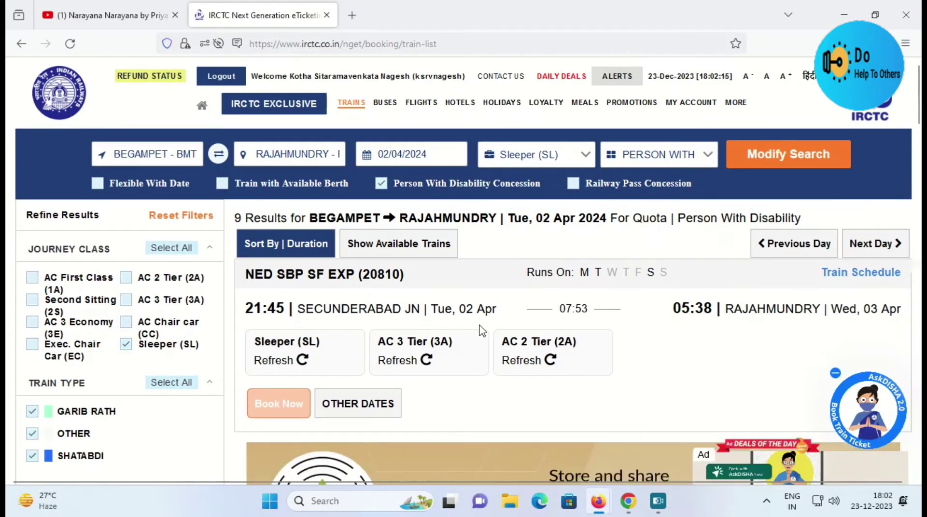
Check Sleeper (SL) availability on GOUTAMI EXPRESS (12738) and start booking it for Tue, 02 Apr
{"action": "scroll", "coordinate": [530, 328], "scroll_direction": "down", "scroll_amount": 2}
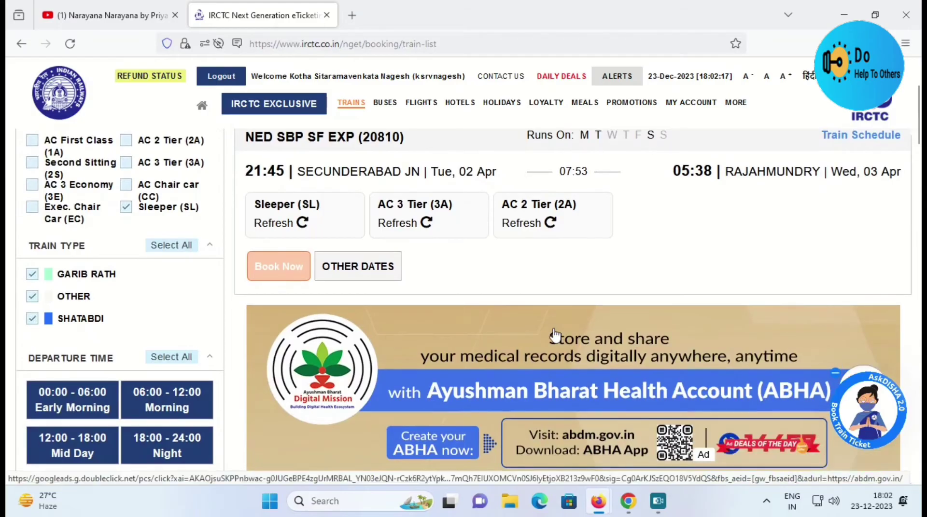
{"action": "scroll", "coordinate": [557, 334], "scroll_direction": "down", "scroll_amount": 15}
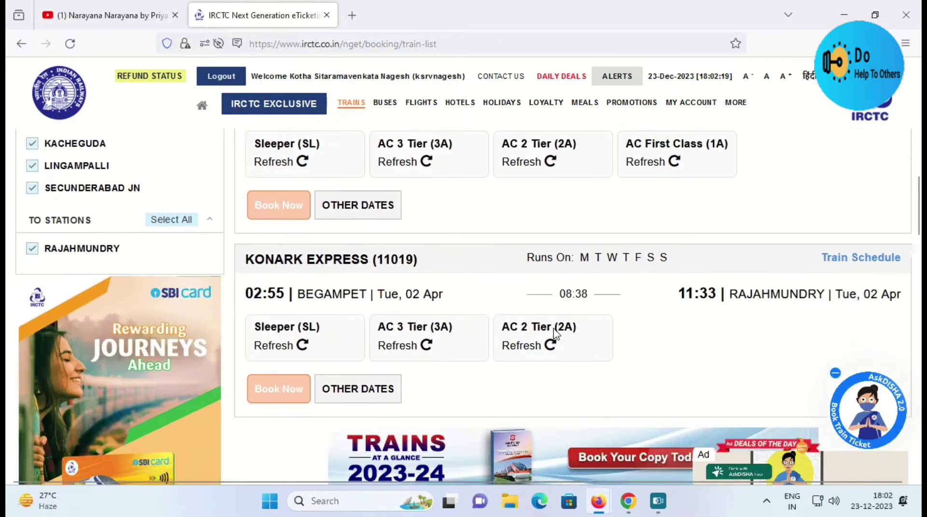
{"action": "scroll", "coordinate": [555, 334], "scroll_direction": "down", "scroll_amount": 6}
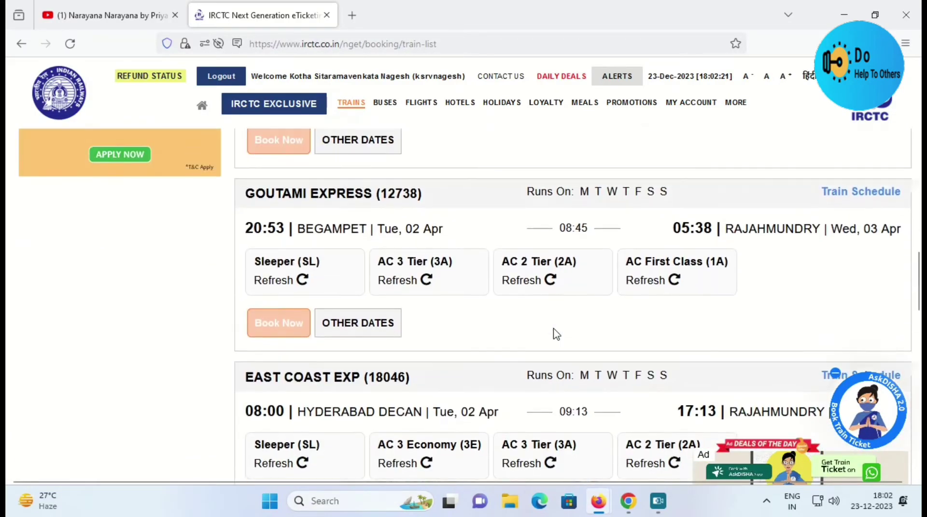
{"action": "left_click", "coordinate": [296, 291]}
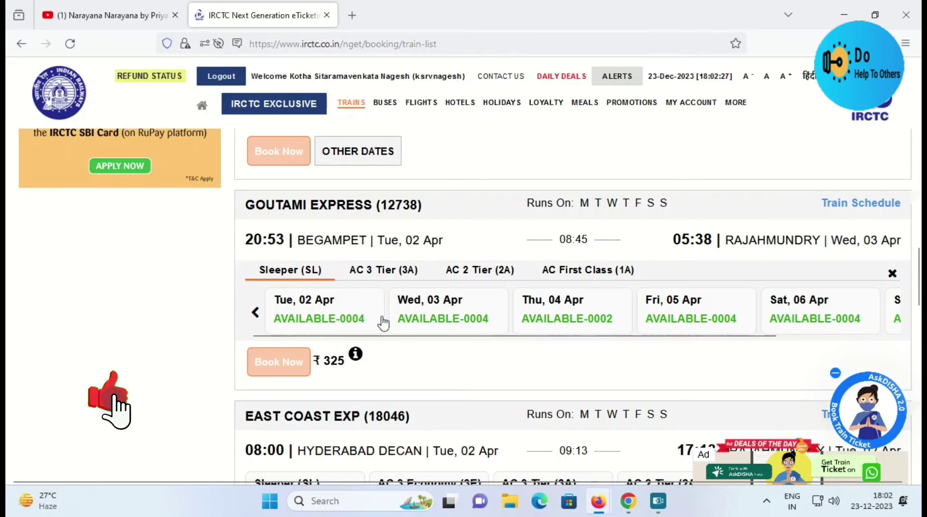
{"action": "left_click", "coordinate": [322, 322]}
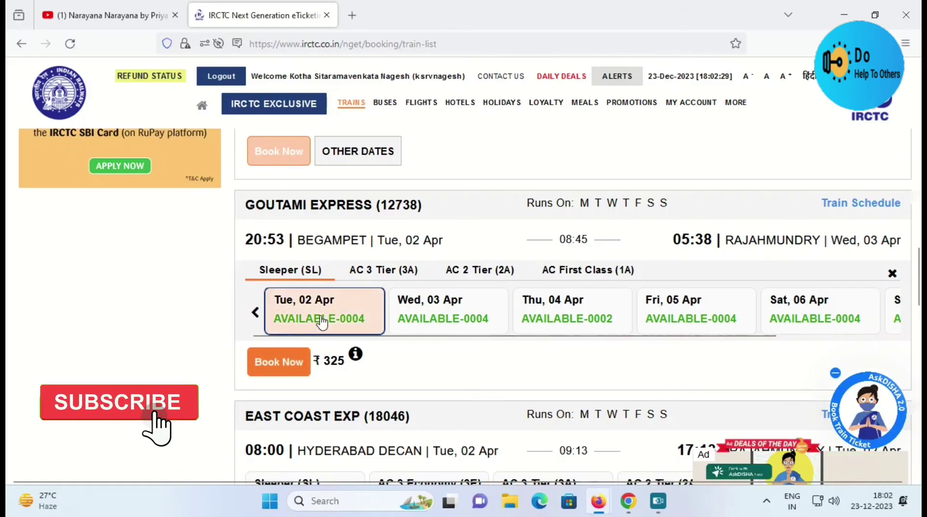
{"action": "left_click_drag", "start_coordinate": [323, 361], "coordinate": [340, 362]}
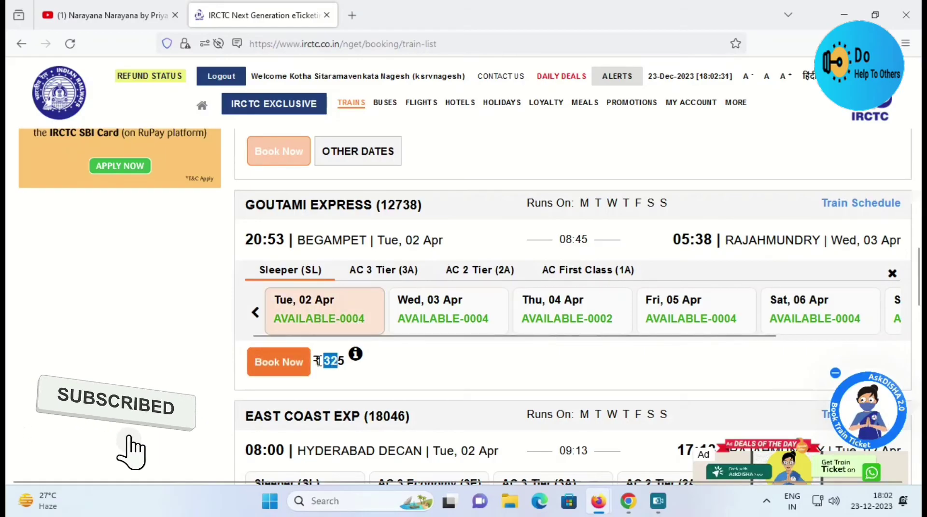
{"action": "left_click", "coordinate": [279, 364]}
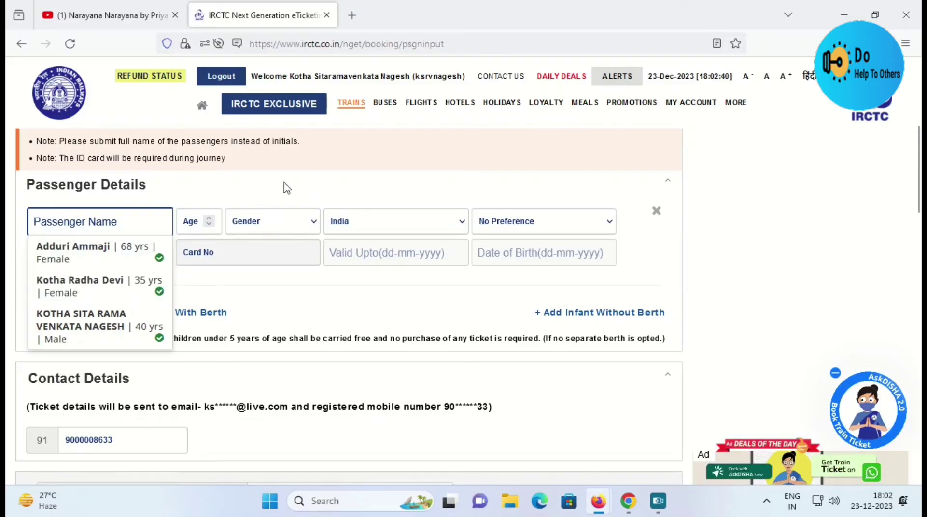
Add the saved 35-year-old female passenger with the Person With Disability concession
{"action": "left_click", "coordinate": [105, 283]}
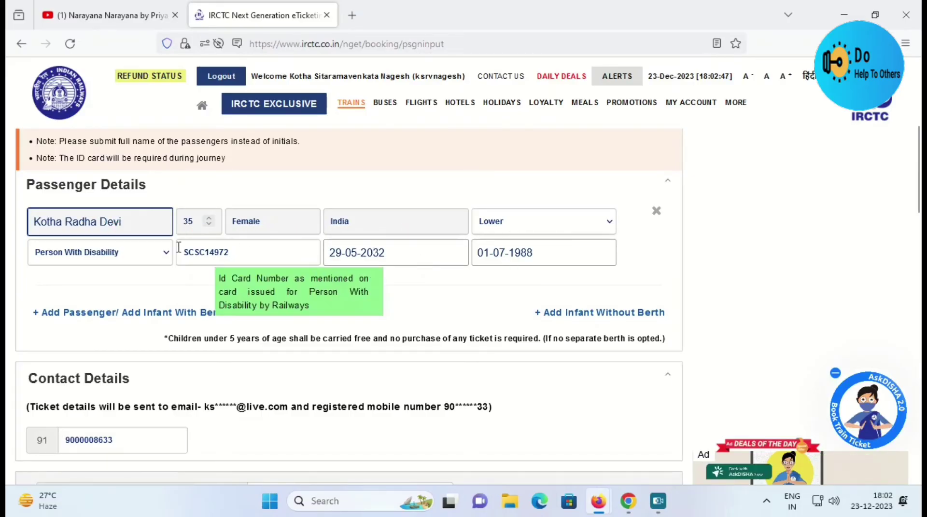
{"action": "left_click", "coordinate": [153, 262]}
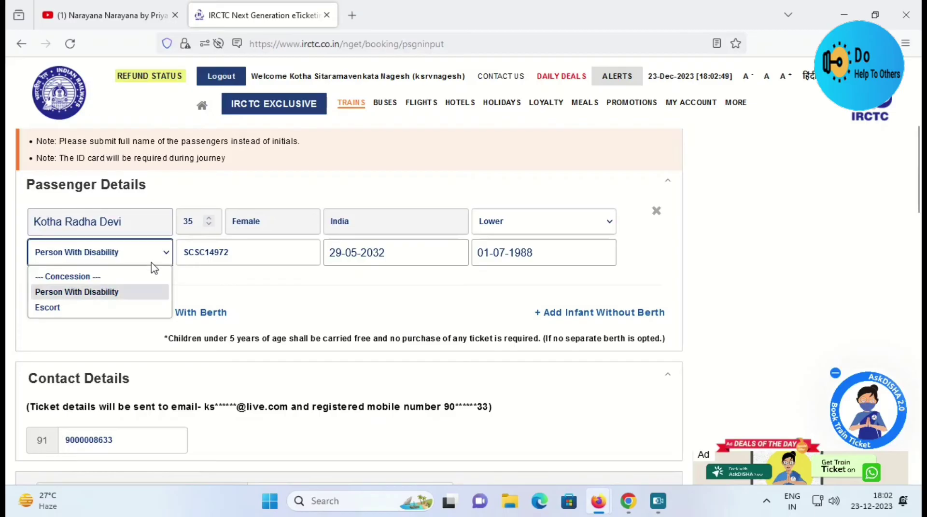
{"action": "left_click", "coordinate": [136, 296]}
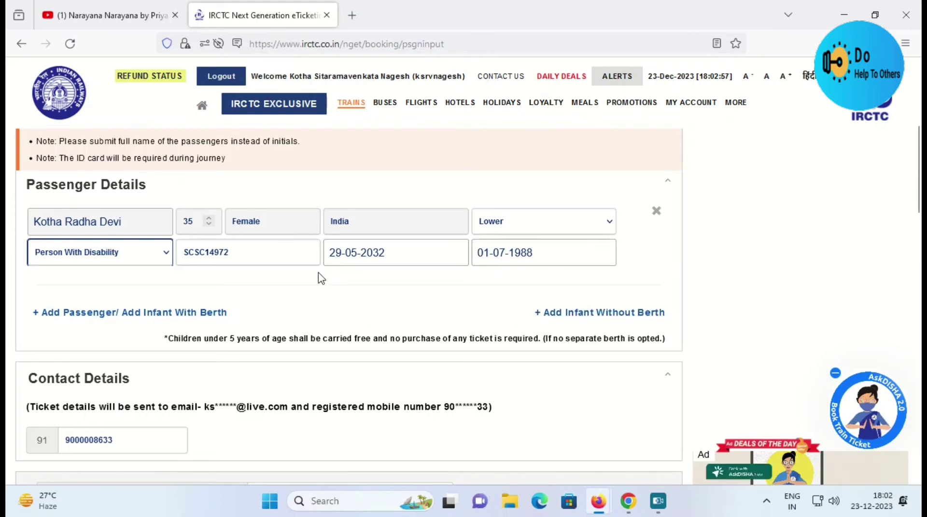
Add the saved 68-year-old female passenger as the second traveller, using her stored Escort details
{"action": "left_click", "coordinate": [107, 317]}
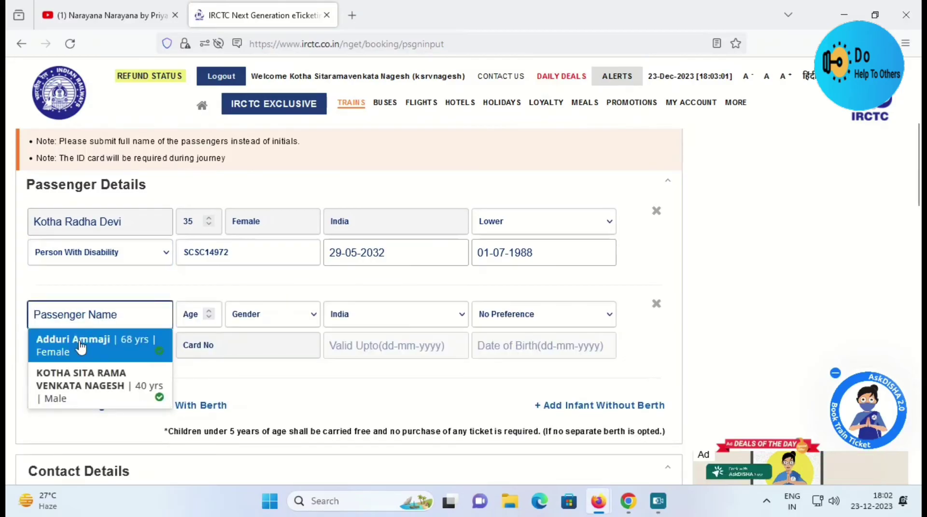
{"action": "left_click", "coordinate": [73, 348]}
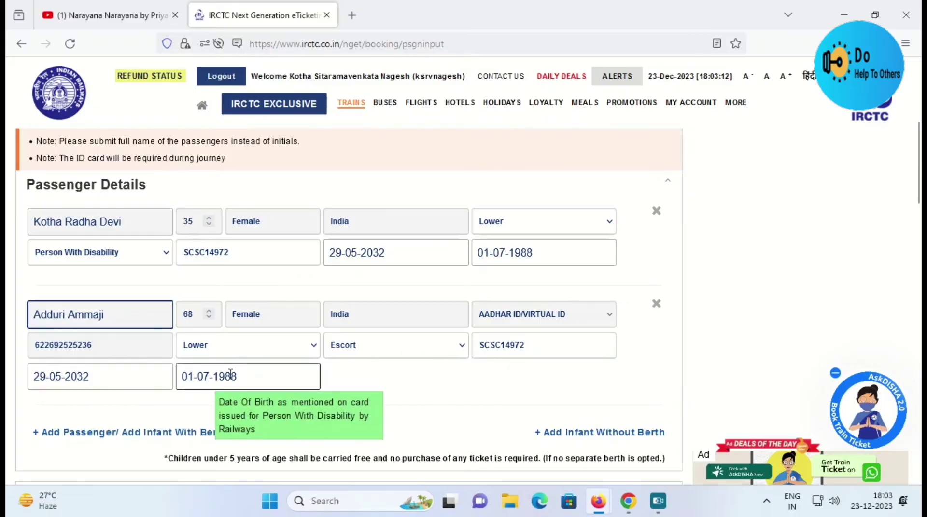
{"action": "left_click", "coordinate": [390, 402]}
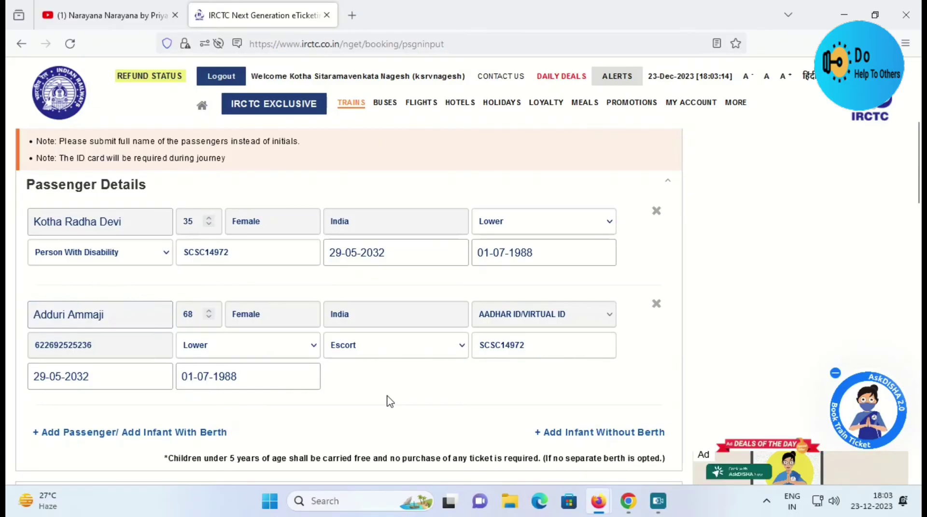
Review the passenger entries and the reservation choice, preferred coach, travel insurance and payment mode options
{"action": "scroll", "coordinate": [419, 376], "scroll_direction": "down", "scroll_amount": 2}
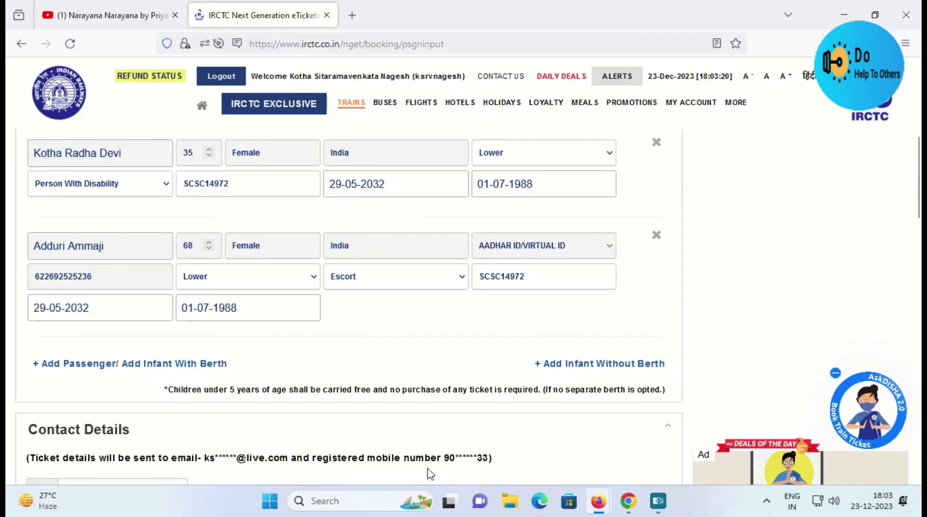
{"action": "scroll", "coordinate": [415, 454], "scroll_direction": "up", "scroll_amount": 4}
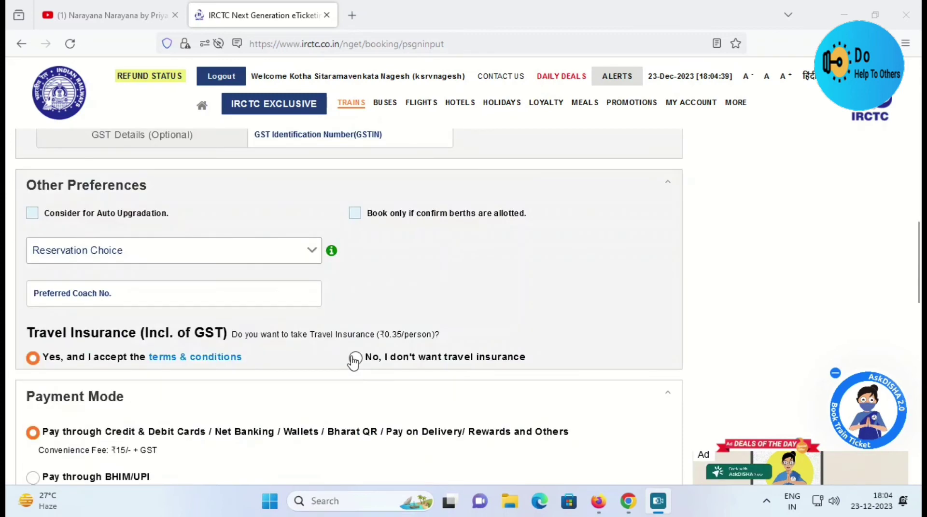
{"action": "scroll", "coordinate": [354, 362], "scroll_direction": "down", "scroll_amount": 2}
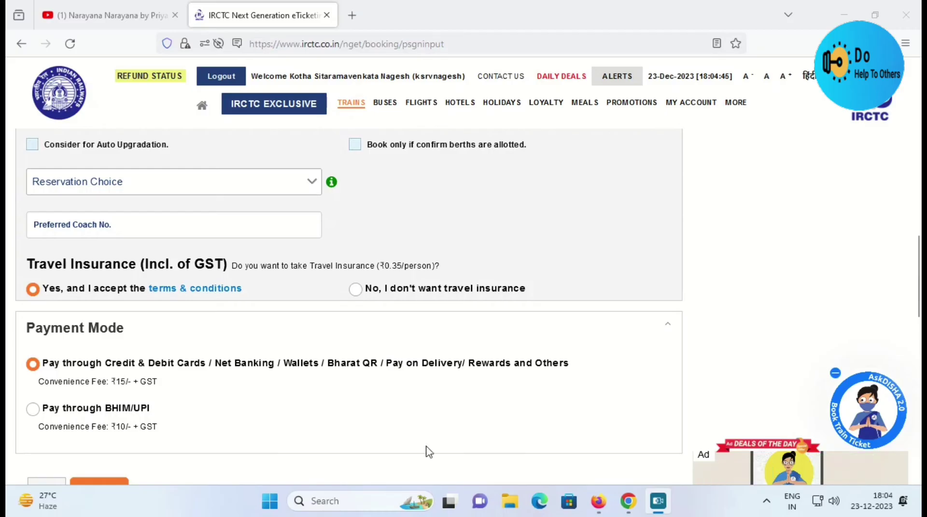
{"action": "scroll", "coordinate": [178, 352], "scroll_direction": "up", "scroll_amount": 1}
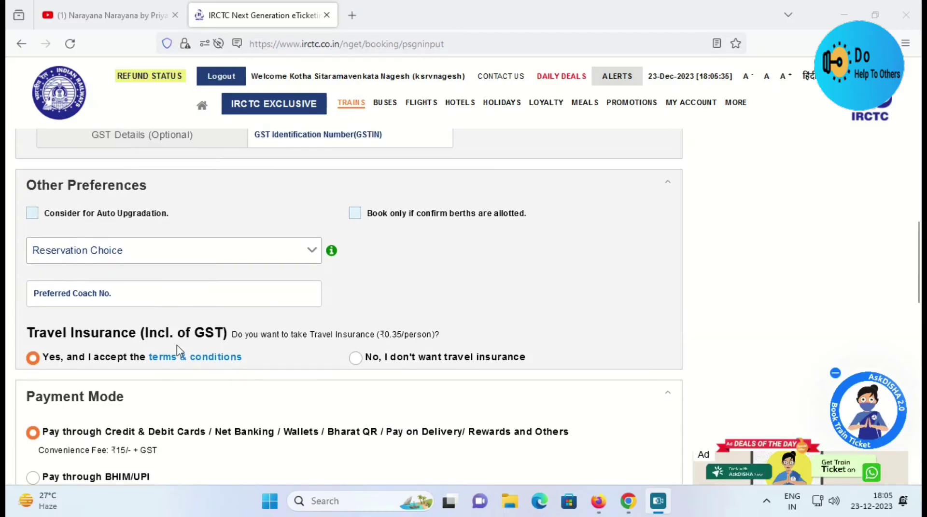
{"action": "left_click", "coordinate": [119, 265]}
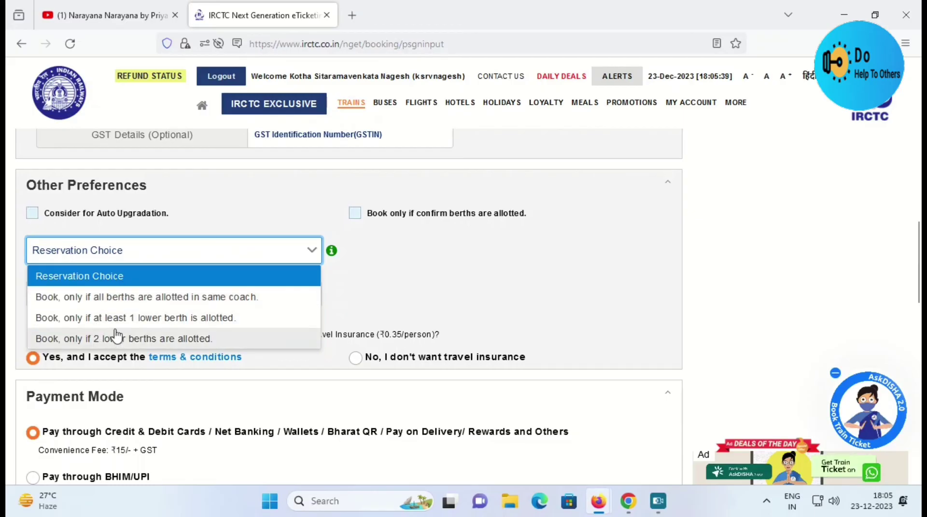
{"action": "left_click", "coordinate": [384, 291]}
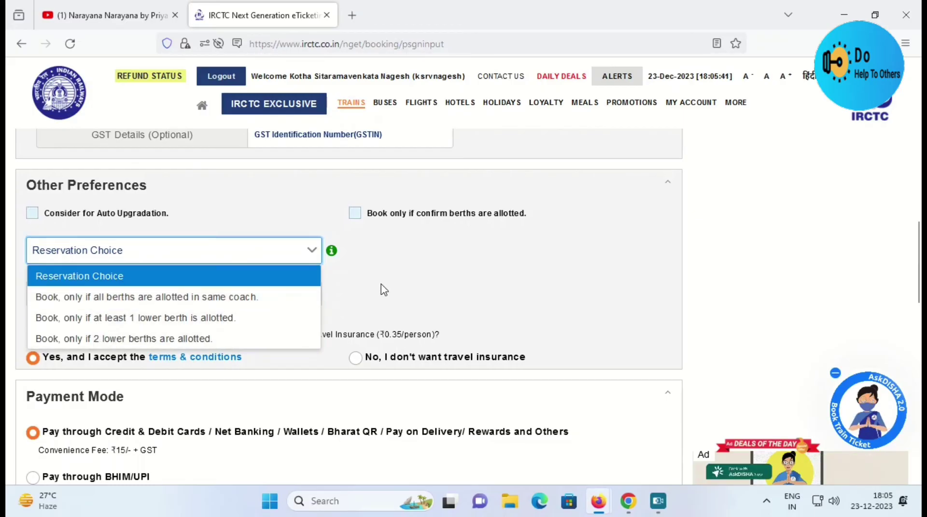
{"action": "left_click", "coordinate": [100, 302]}
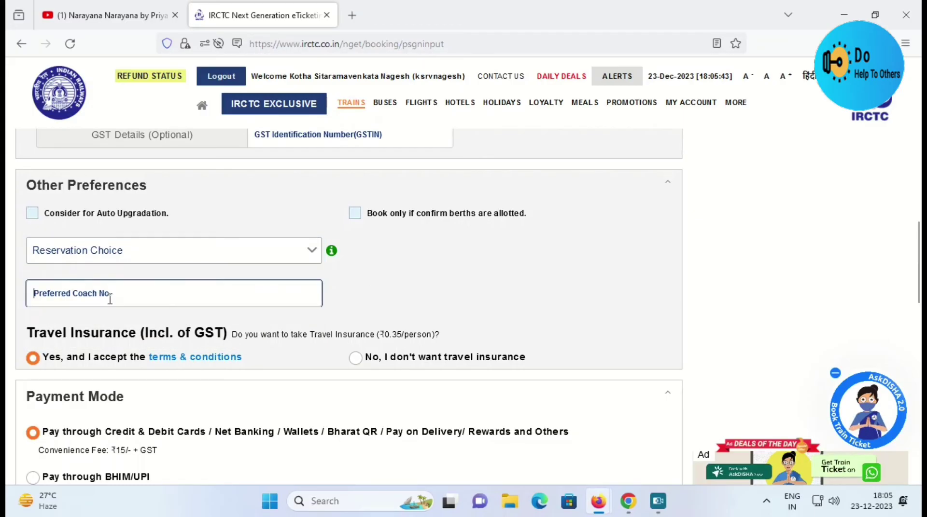
{"action": "left_click", "coordinate": [411, 289]}
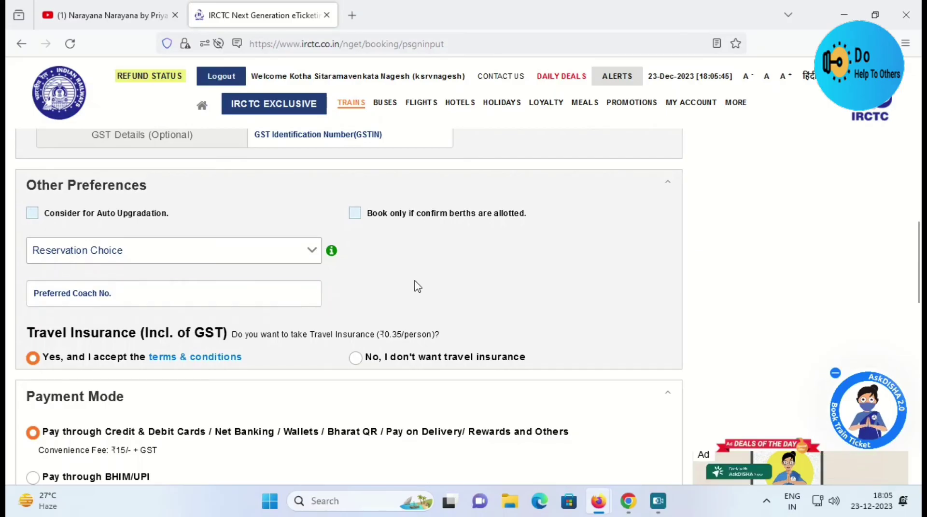
Continue from the passenger form to the journey review and enter the displayed captcha
{"action": "scroll", "coordinate": [401, 292], "scroll_direction": "down", "scroll_amount": 3}
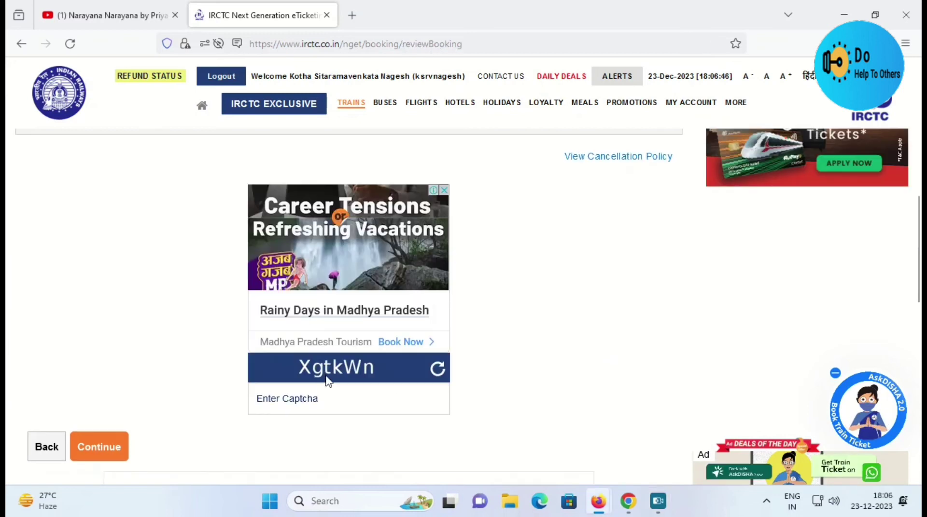
{"action": "left_click", "coordinate": [299, 399]}
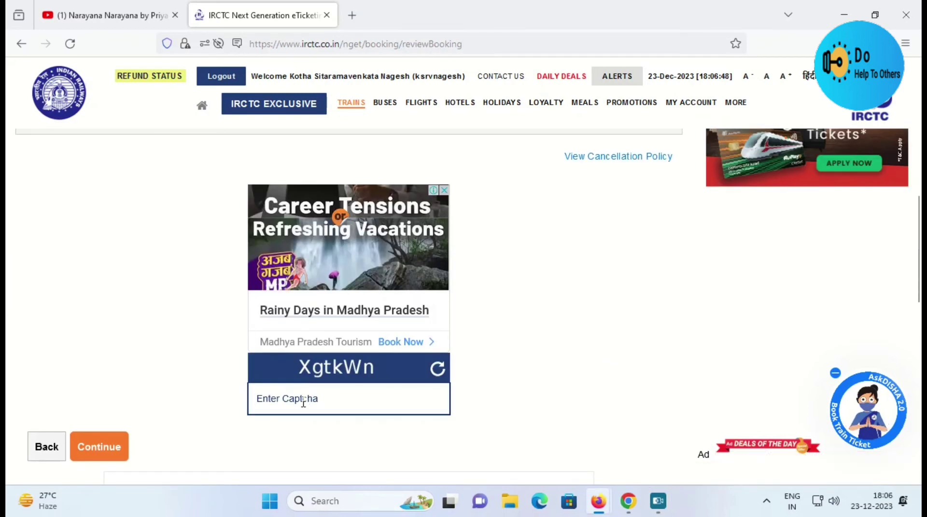
{"action": "type", "text": "X"}
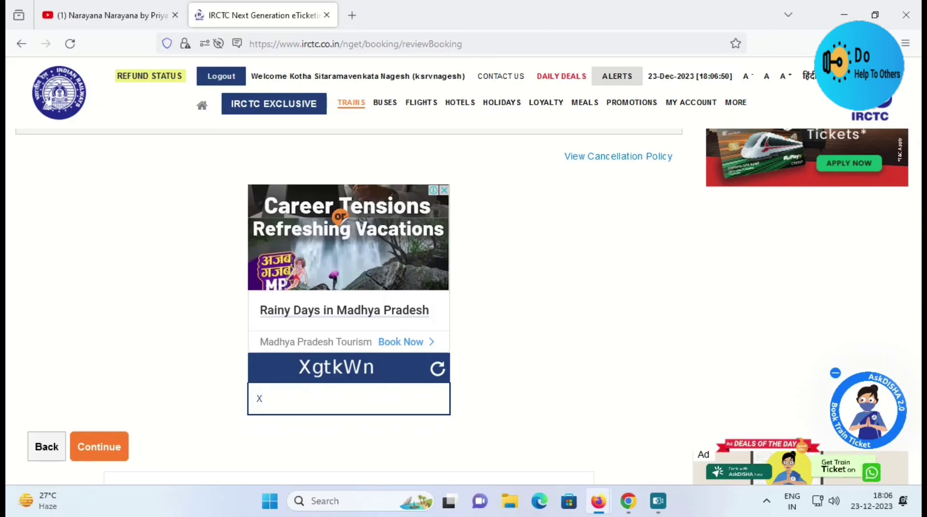
{"action": "type", "text": "gtkW"}
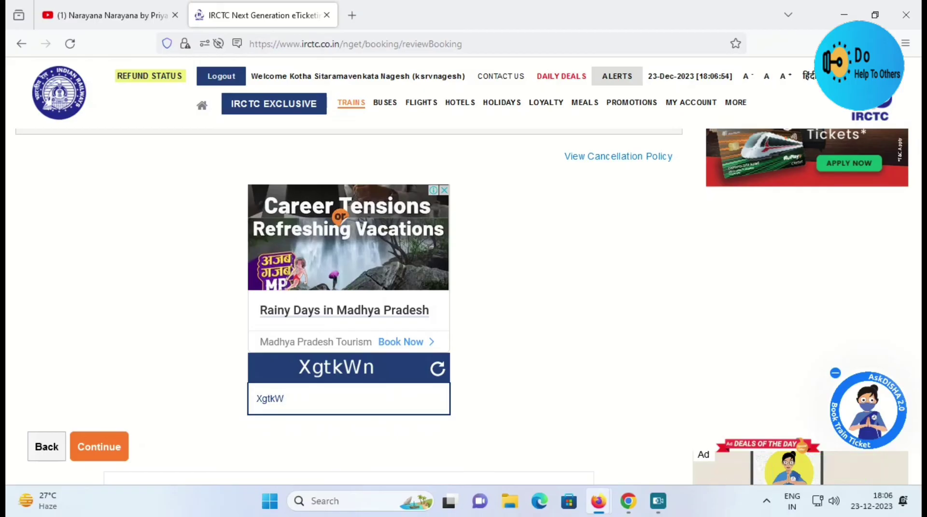
{"action": "type", "text": "n"}
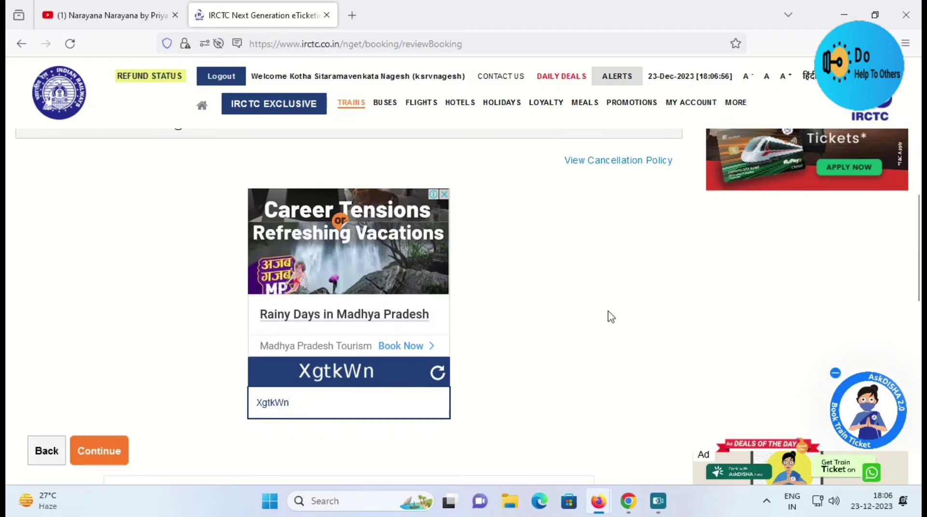
Check the journey, passenger details and total fare in the review and continue to payment
{"action": "scroll", "coordinate": [620, 301], "scroll_direction": "up", "scroll_amount": 6}
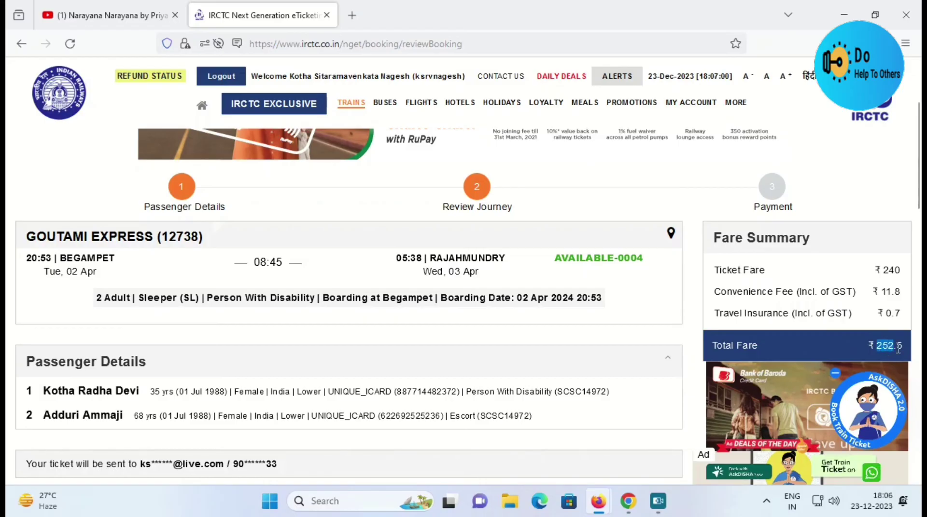
{"action": "scroll", "coordinate": [630, 324], "scroll_direction": "down", "scroll_amount": 8}
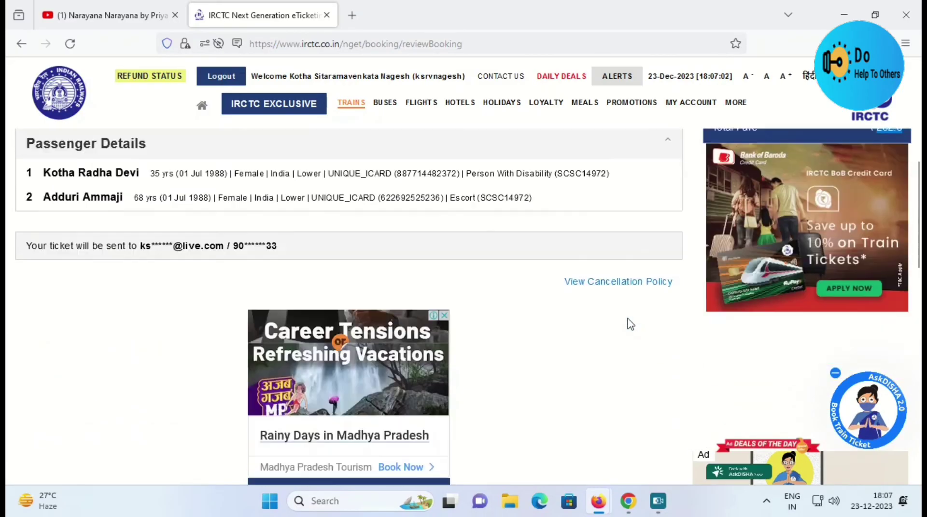
{"action": "scroll", "coordinate": [631, 324], "scroll_direction": "down", "scroll_amount": 3}
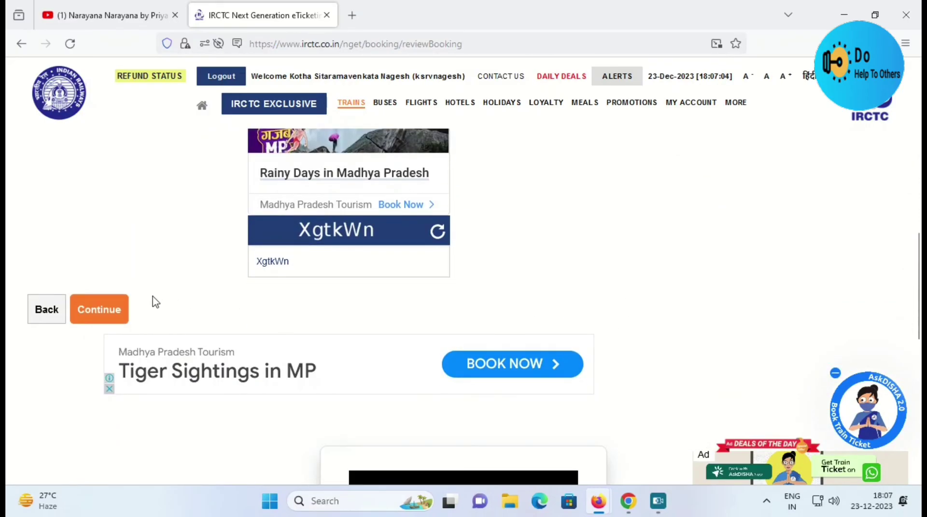
{"action": "left_click", "coordinate": [101, 314]}
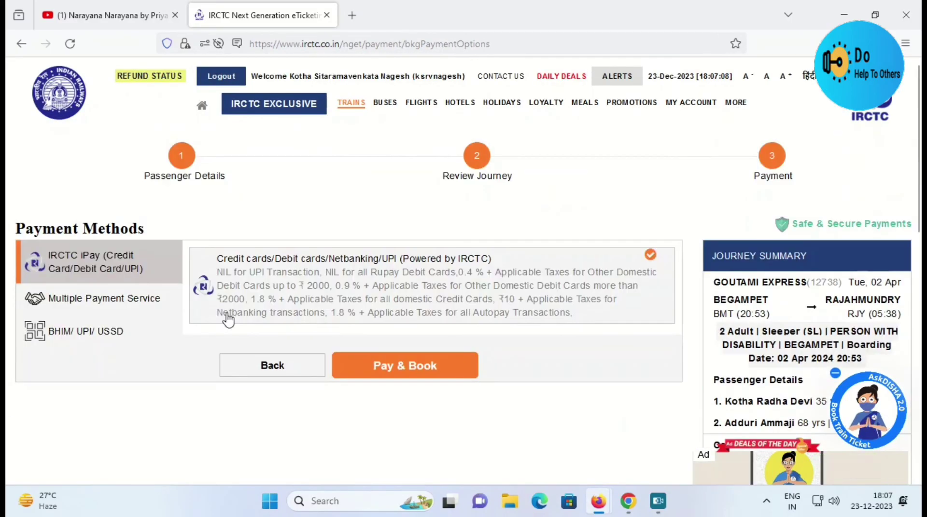
Pay and book the ticket through IRCTC iPay (Credit Card/Debit Card/UPI) and look over the booking confirmation
{"action": "scroll", "coordinate": [621, 328], "scroll_direction": "down", "scroll_amount": 5}
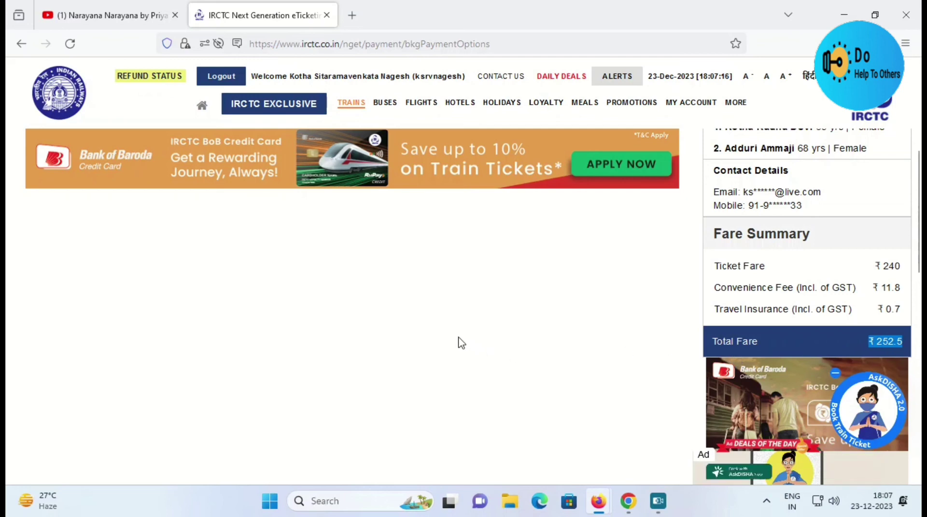
{"action": "scroll", "coordinate": [459, 343], "scroll_direction": "up", "scroll_amount": 5}
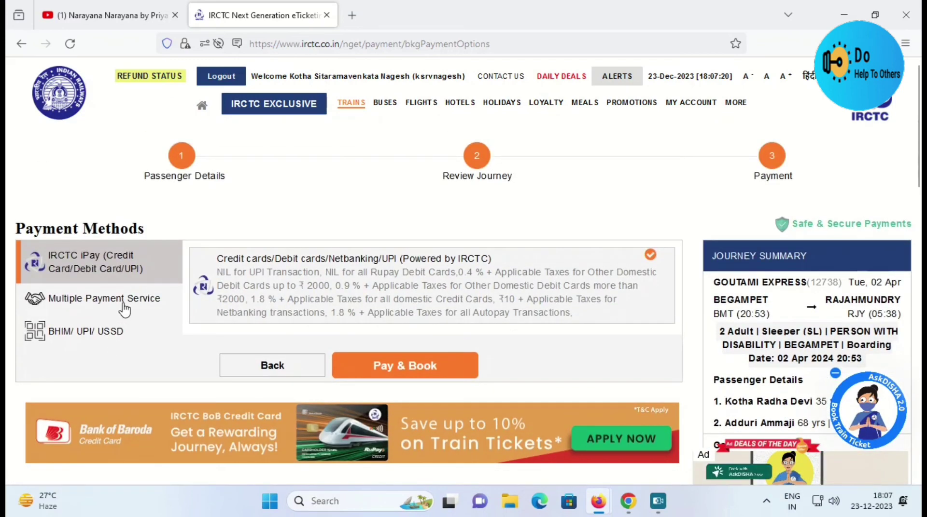
{"action": "left_click", "coordinate": [405, 365]}
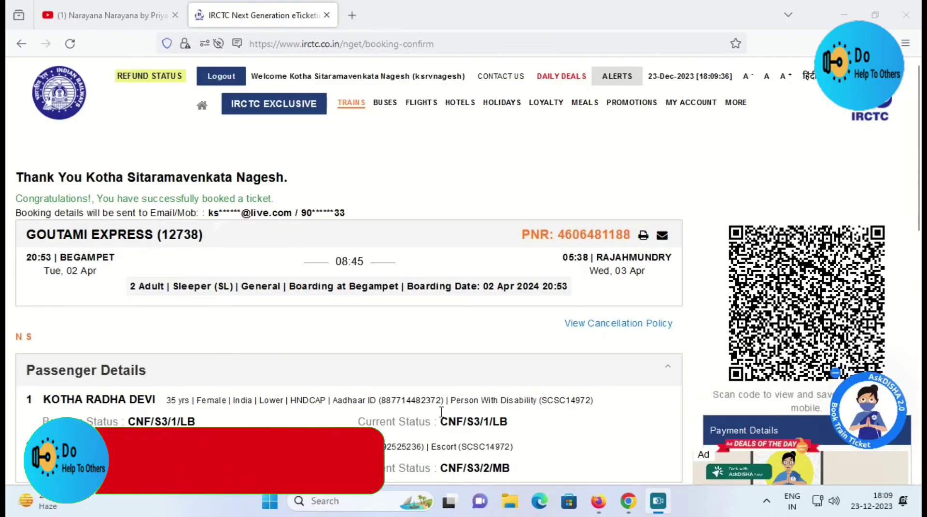
{"action": "scroll", "coordinate": [441, 413], "scroll_direction": "down", "scroll_amount": 3}
{"action": "scroll", "coordinate": [440, 386], "scroll_direction": "up", "scroll_amount": 3}
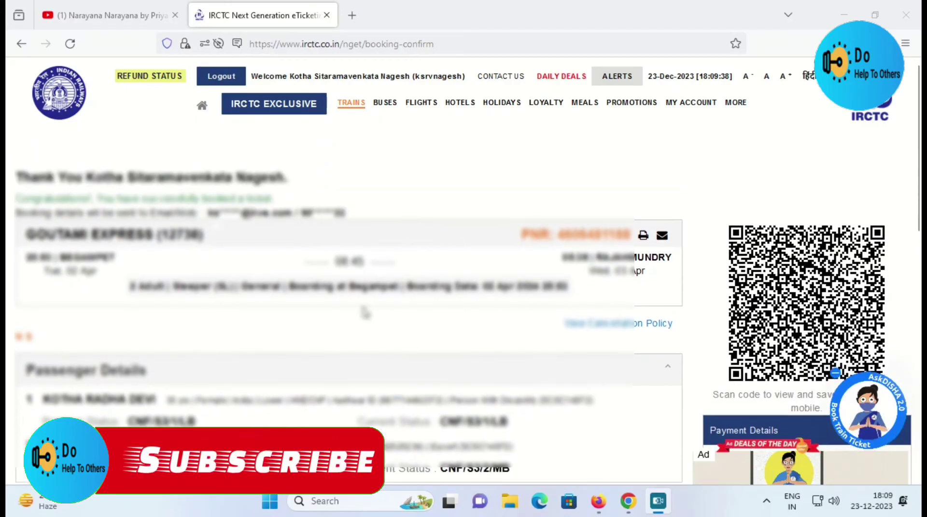